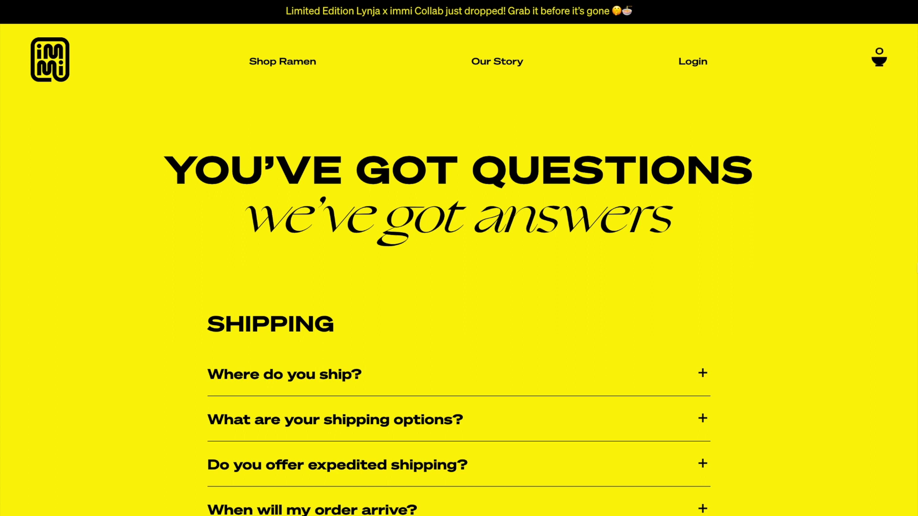
# - Browse the reference FAQ page, expanding and collapsing the shipping and subscription answers
pyautogui.scroll(-3, 459, 287)
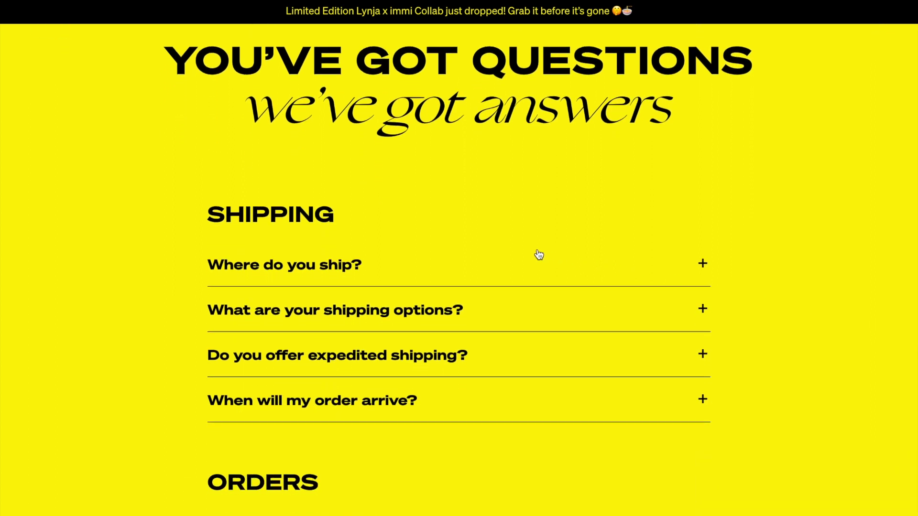
pyautogui.click(641, 276)
pyautogui.click(641, 277)
pyautogui.scroll(-2, 635, 358)
pyautogui.scroll(-6, 635, 359)
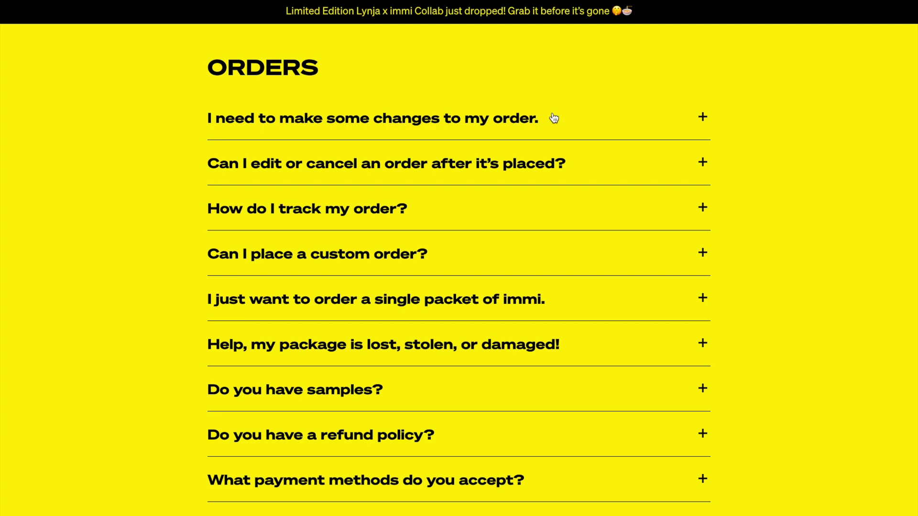
pyautogui.scroll(-7, 551, 287)
pyautogui.click(562, 191)
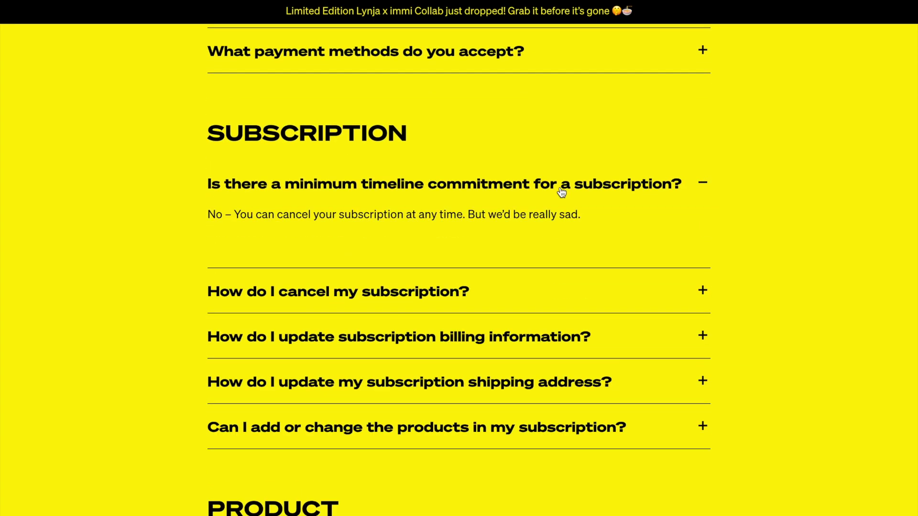
pyautogui.click(562, 192)
pyautogui.scroll(-7, 580, 293)
pyautogui.scroll(-7, 581, 294)
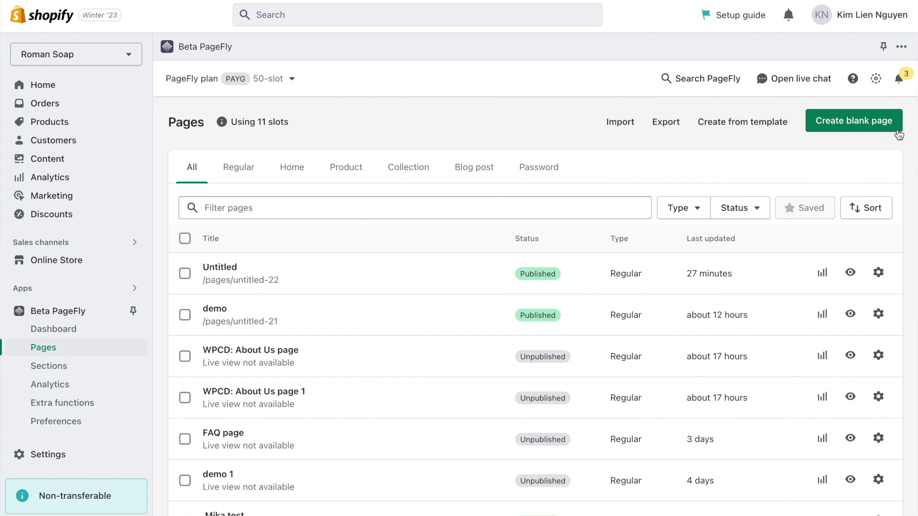
# - Create a blank Regular page in PageFly and open it in the editor
pyautogui.click(878, 121)
pyautogui.click(850, 154)
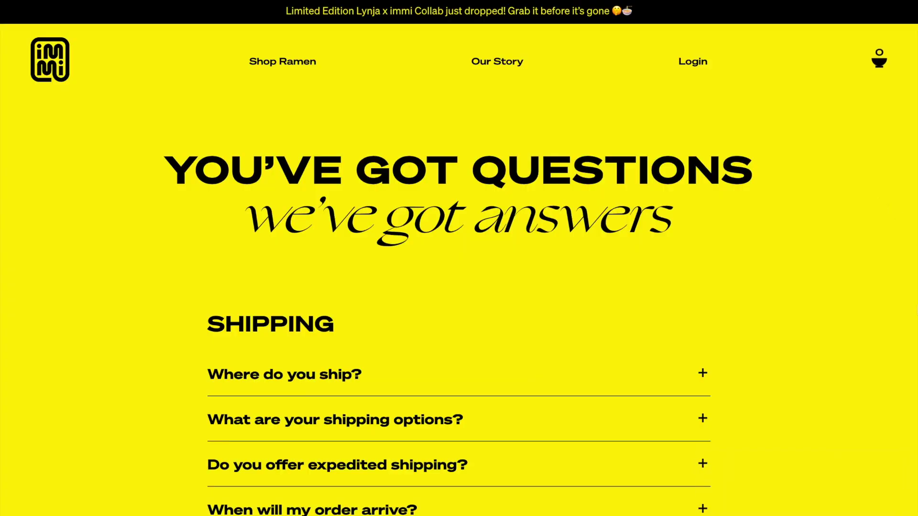
pyautogui.moveTo(245, 210); pyautogui.dragTo(670, 241)
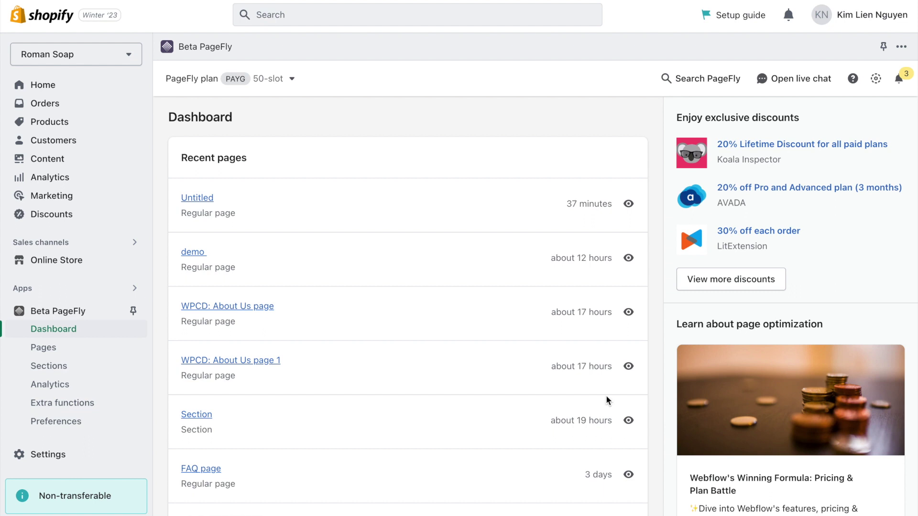
# - Upload GrandSlang-Roman.otf and GrandSlang-Italic.otf to the store's uploaded fonts
pyautogui.click(67, 409)
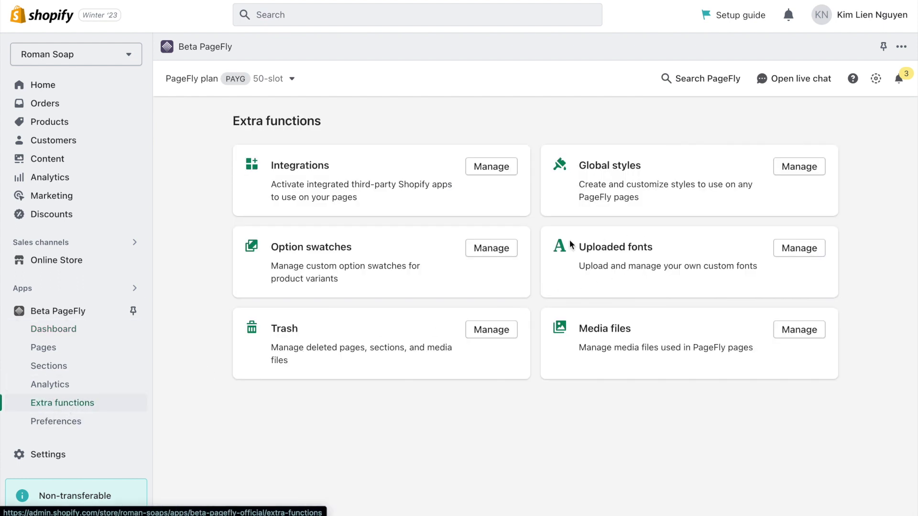
pyautogui.click(806, 249)
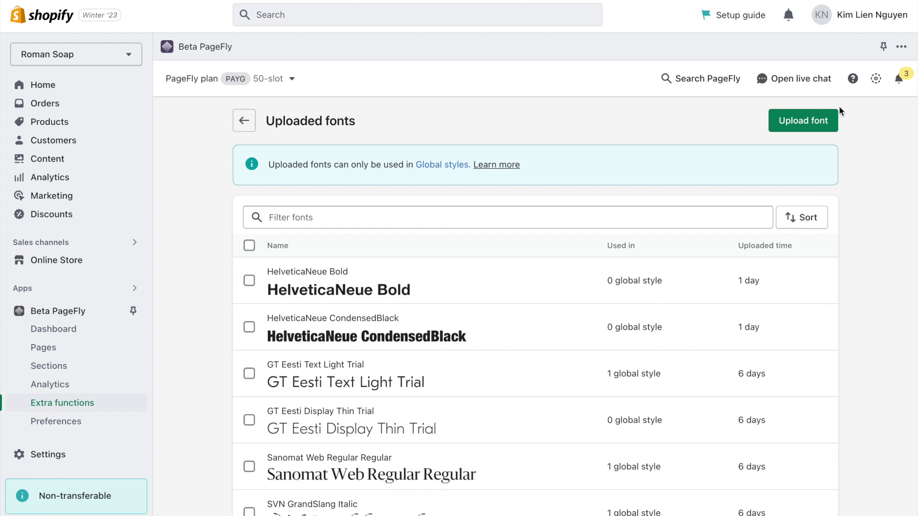
pyautogui.click(800, 123)
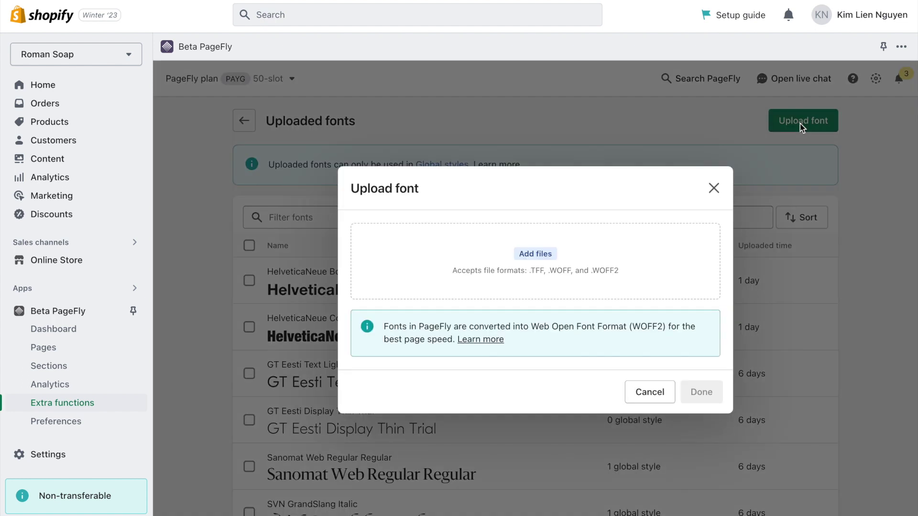
pyautogui.click(582, 267)
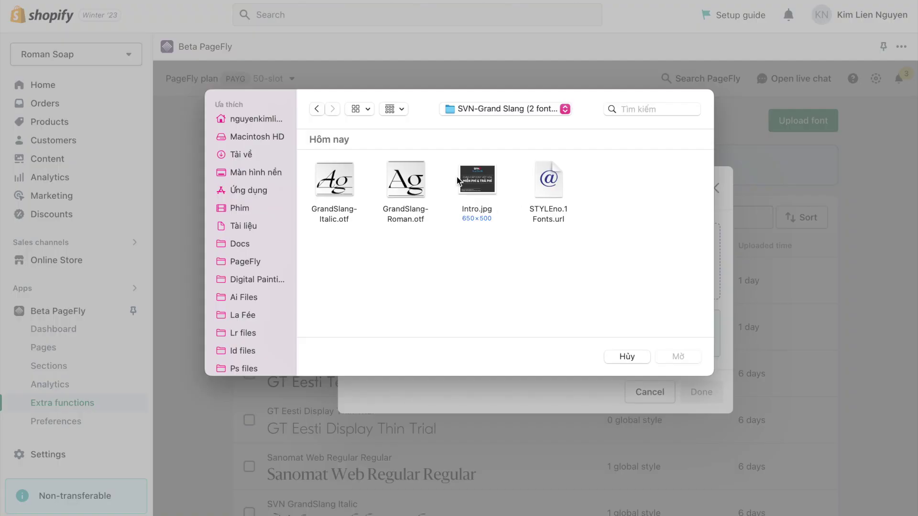
pyautogui.click(406, 182)
pyautogui.keyDown('shift'); pyautogui.click(337, 190); pyautogui.keyUp('shift')
pyautogui.click(679, 356)
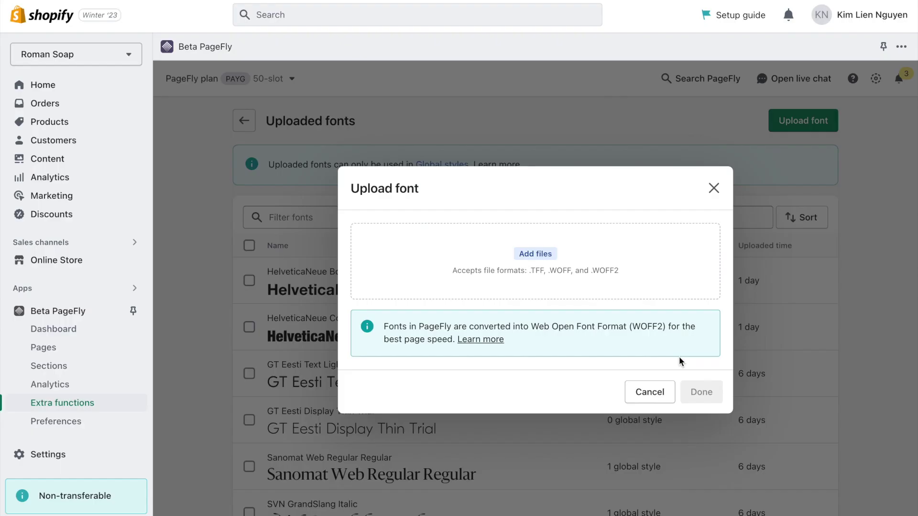
pyautogui.click(703, 421)
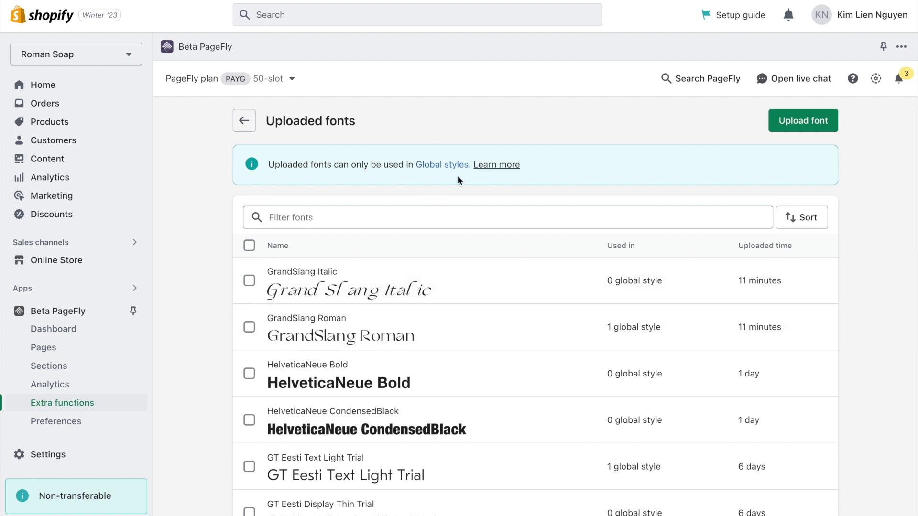
# - Assign the uploaded GrandSlang font to the Slang global font style and publish
pyautogui.click(452, 163)
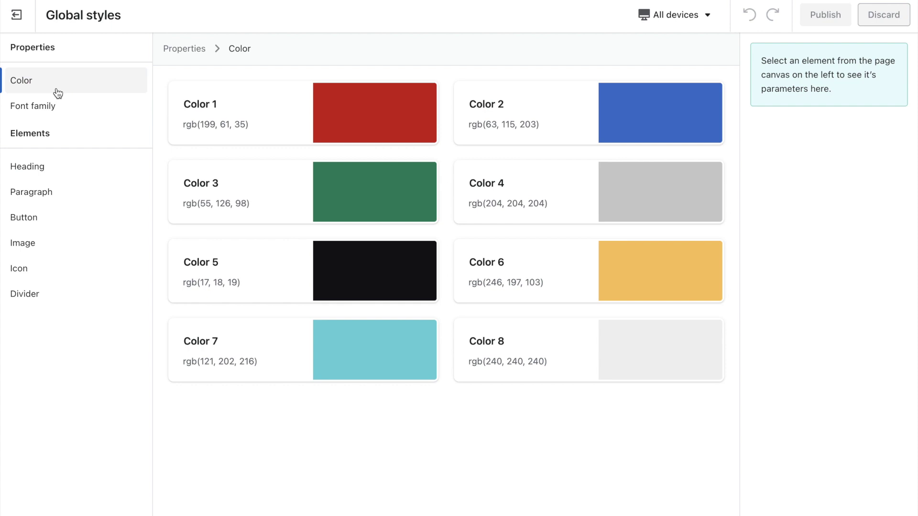
pyautogui.click(47, 106)
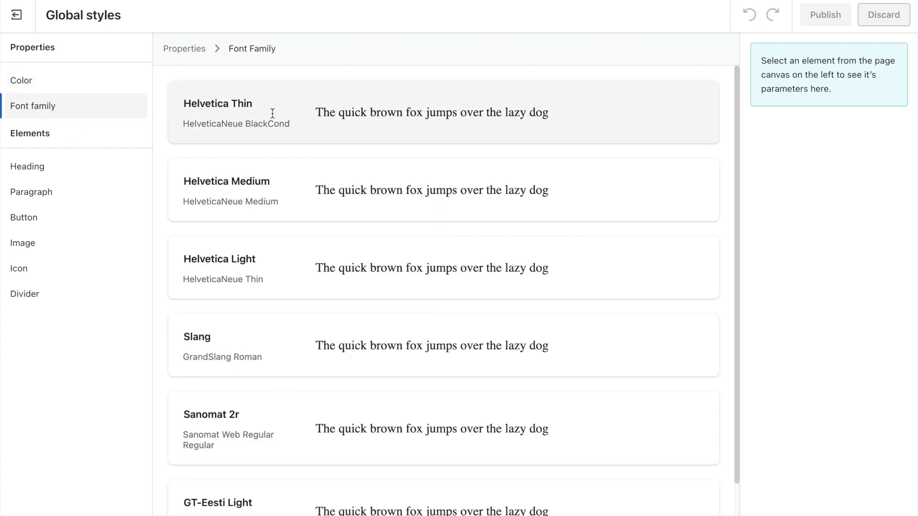
pyautogui.scroll(-1, 308, 234)
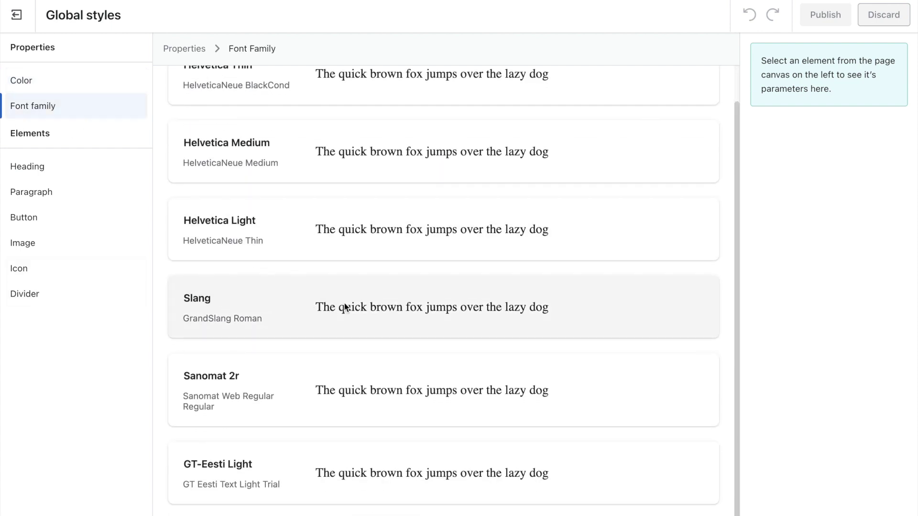
pyautogui.click(346, 308)
pyautogui.click(896, 106)
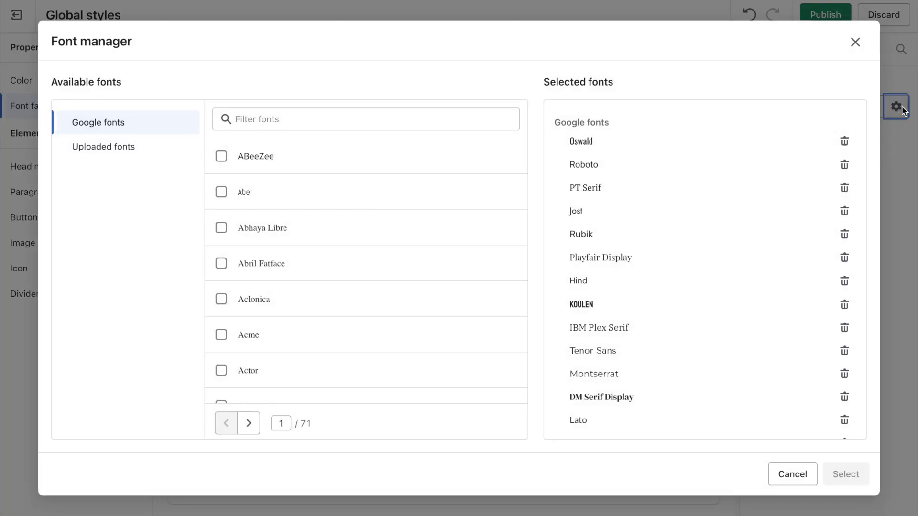
pyautogui.click(117, 148)
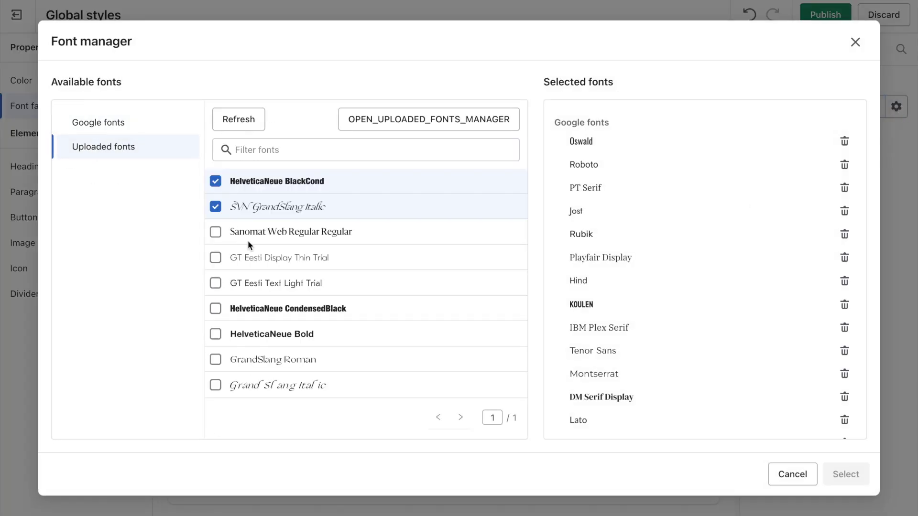
pyautogui.click(215, 363)
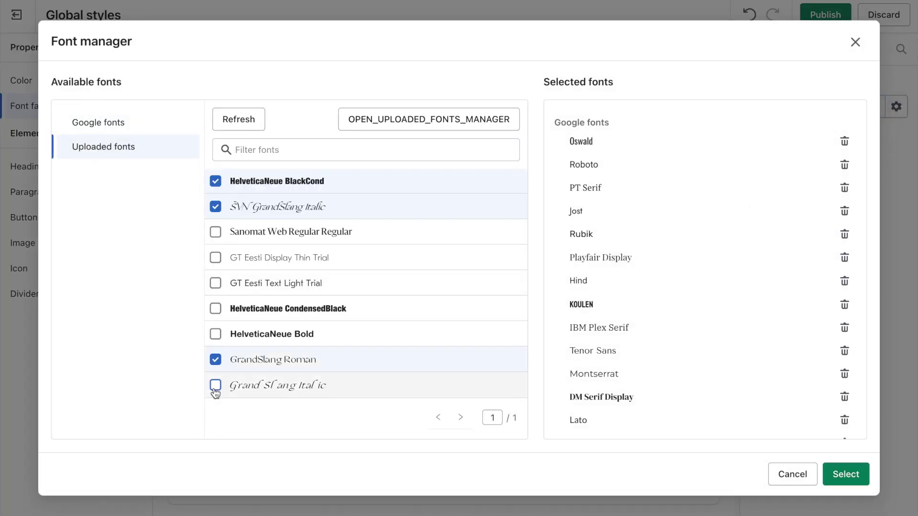
pyautogui.click(856, 474)
pyautogui.click(834, 19)
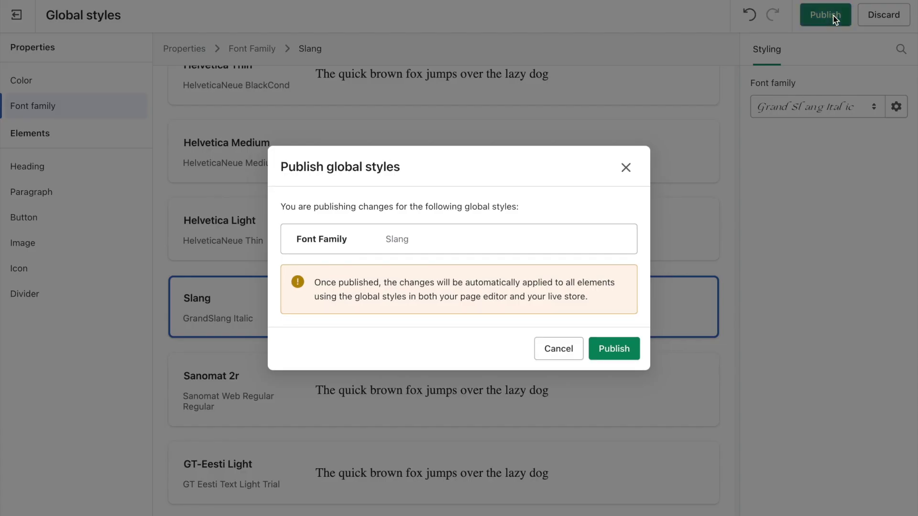
pyautogui.click(634, 348)
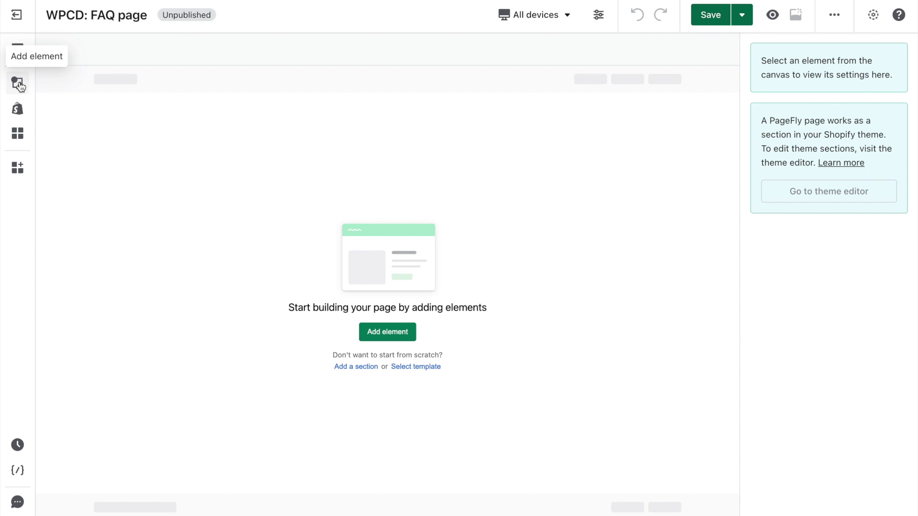
# - Place two headings on the blank page and paste 'YOU'VE GOT QUESTIONS' into the first
pyautogui.click(18, 84)
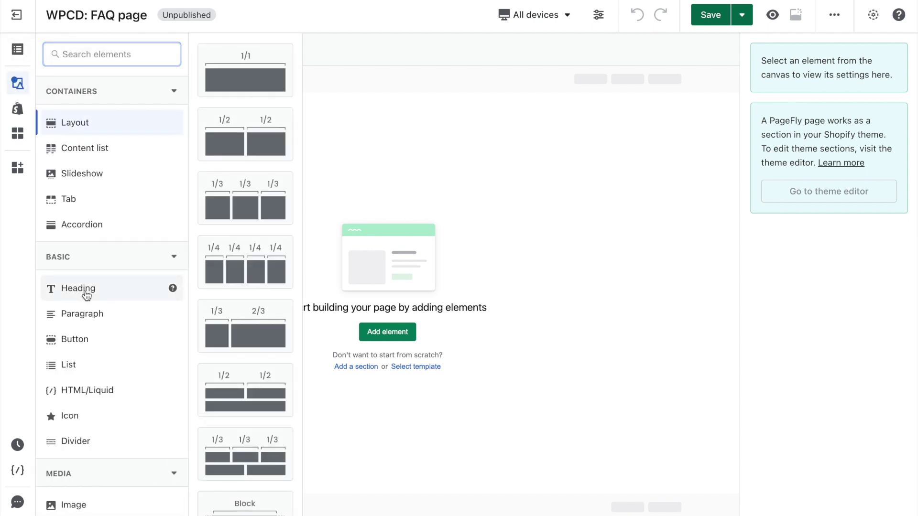
pyautogui.moveTo(86, 295)
pyautogui.moveTo(239, 74); pyautogui.dragTo(215, 140)
pyautogui.click(17, 83)
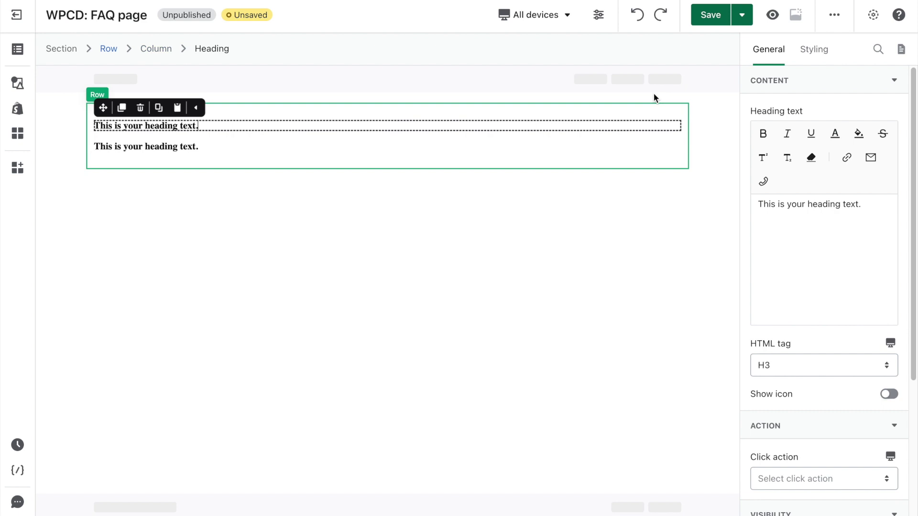
pyautogui.tripleClick(825, 207)
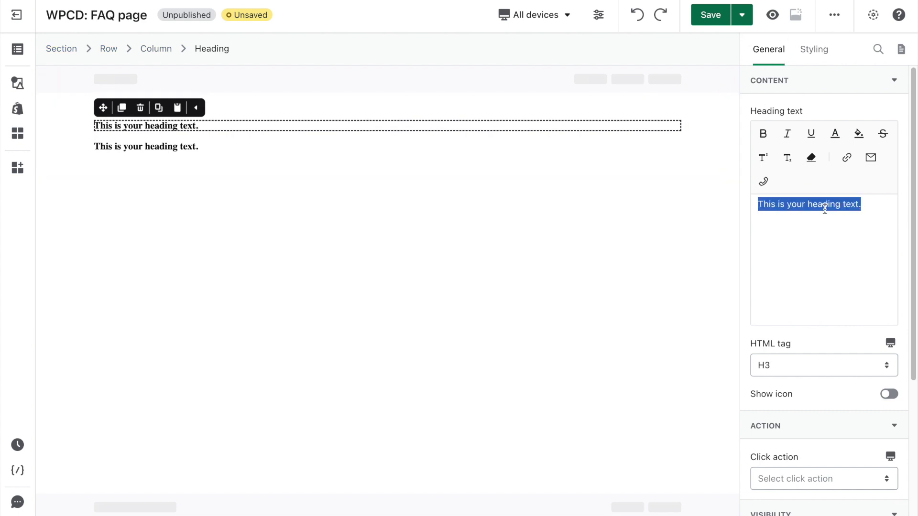
pyautogui.write('YOU’VE GOT QUESTIONS')
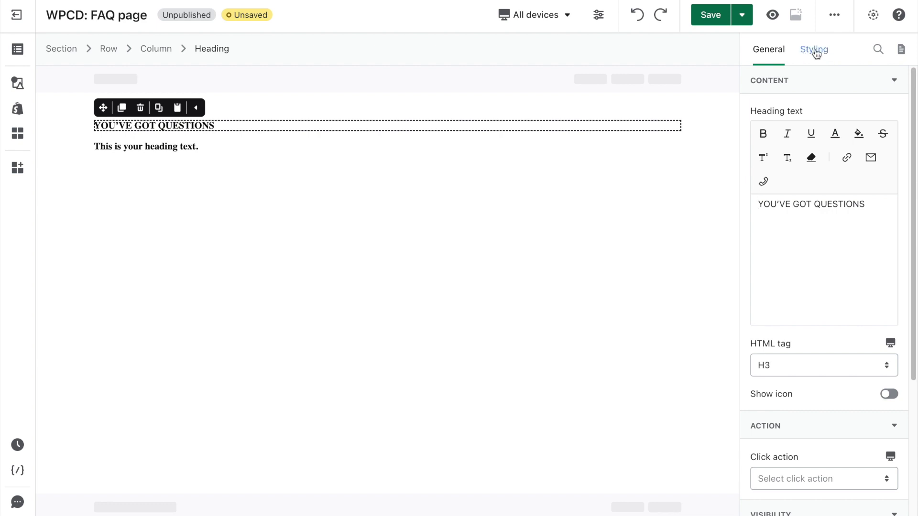
# - Set the heading text colour to black
pyautogui.click(816, 50)
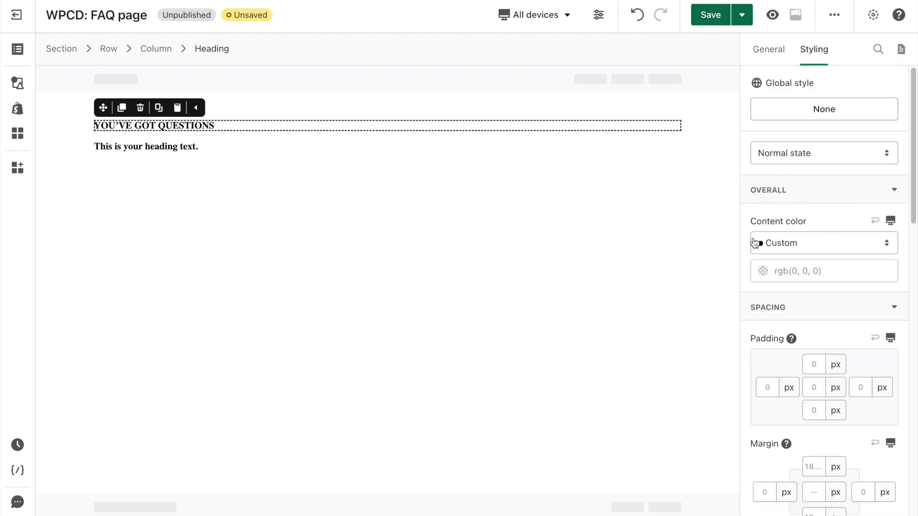
pyautogui.click(812, 271)
pyautogui.click(622, 385)
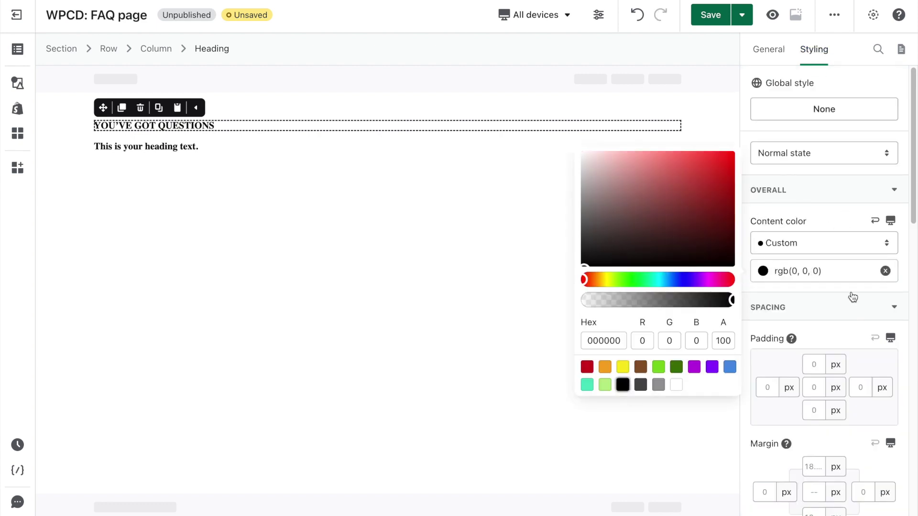
pyautogui.click(851, 272)
pyautogui.scroll(-5, 856, 292)
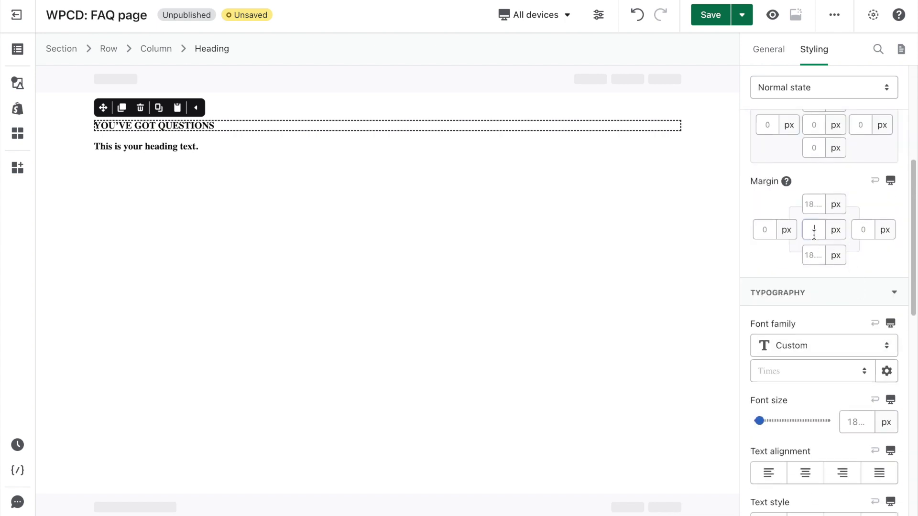
pyautogui.write('0')
pyautogui.scroll(-2, 880, 291)
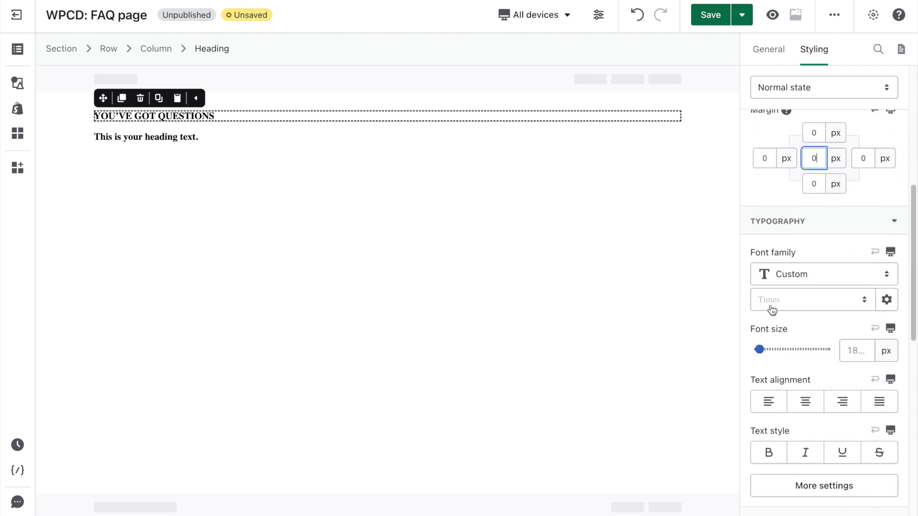
# - Apply Dela Gothic One at 60 px and center the heading
pyautogui.click(820, 302)
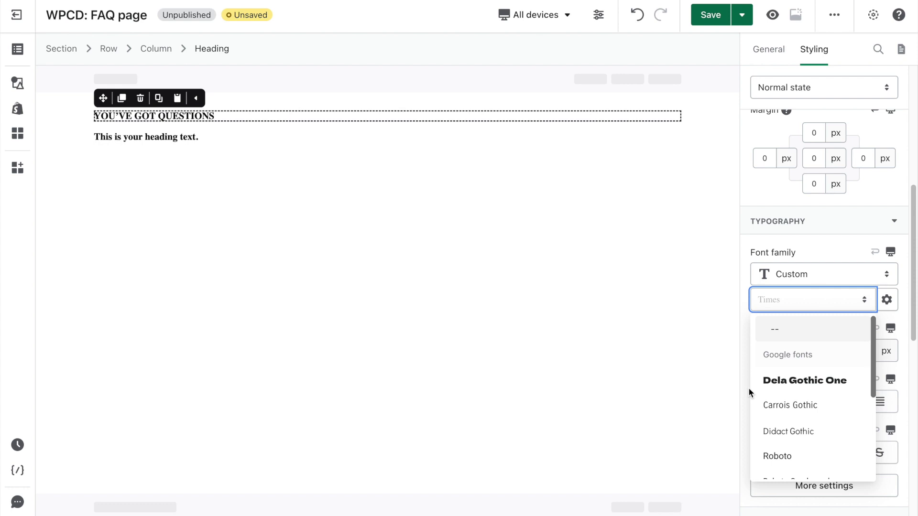
pyautogui.click(773, 381)
pyautogui.scroll(-2, 805, 363)
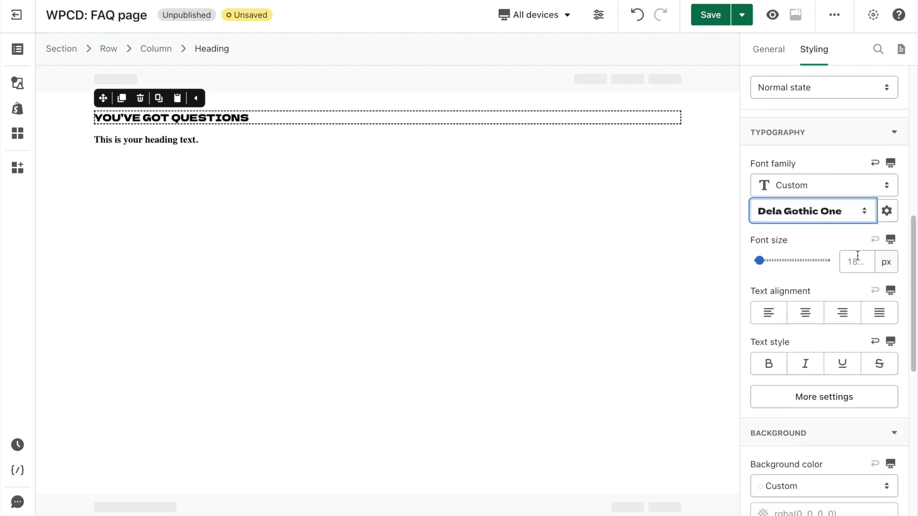
pyautogui.click(858, 258)
pyautogui.write('60')
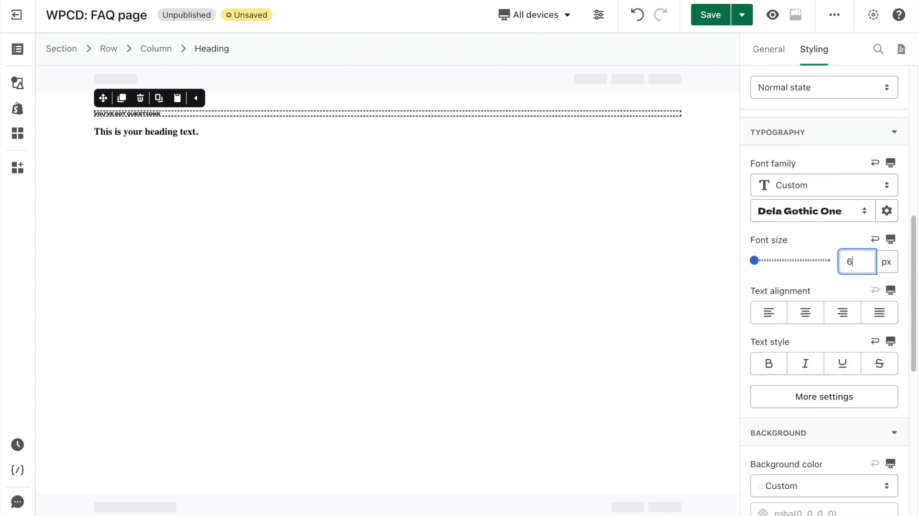
pyautogui.click(835, 288)
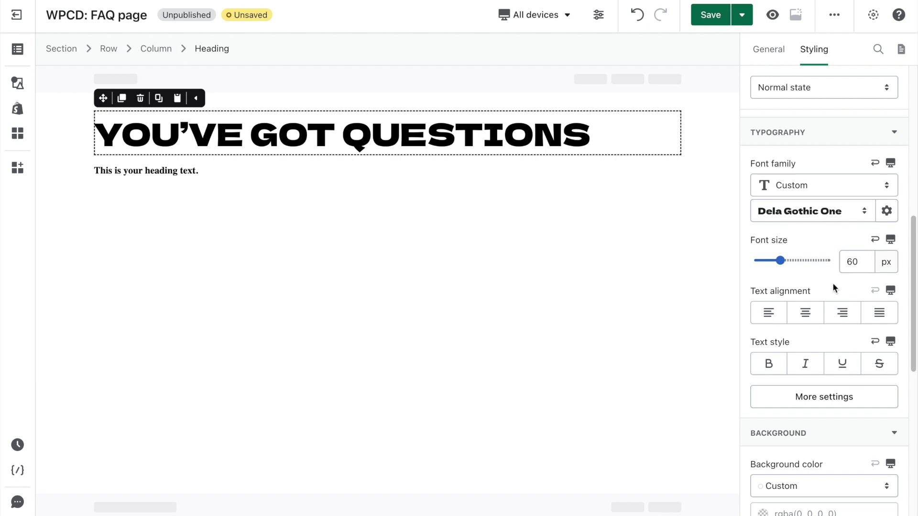
pyautogui.click(799, 317)
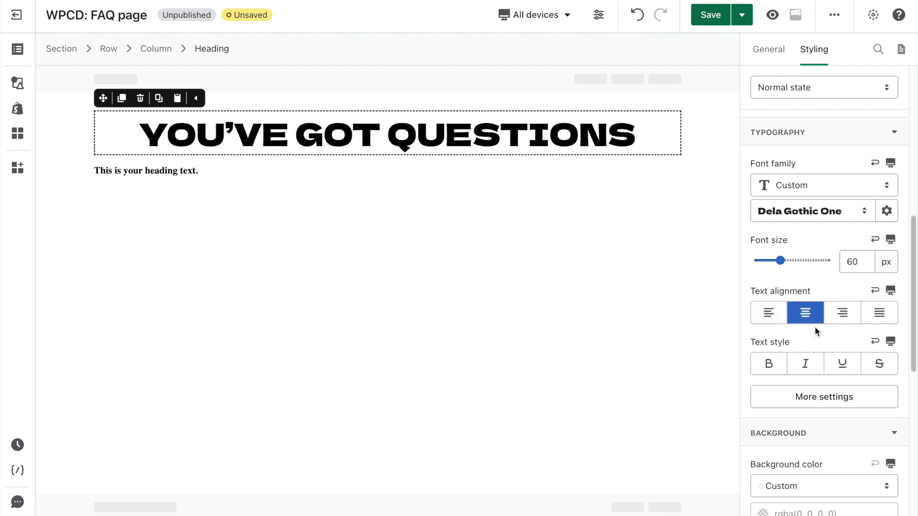
# - Set the heading's line height to 1.13 em in the extra typography options
pyautogui.scroll(-2, 815, 328)
pyautogui.click(825, 314)
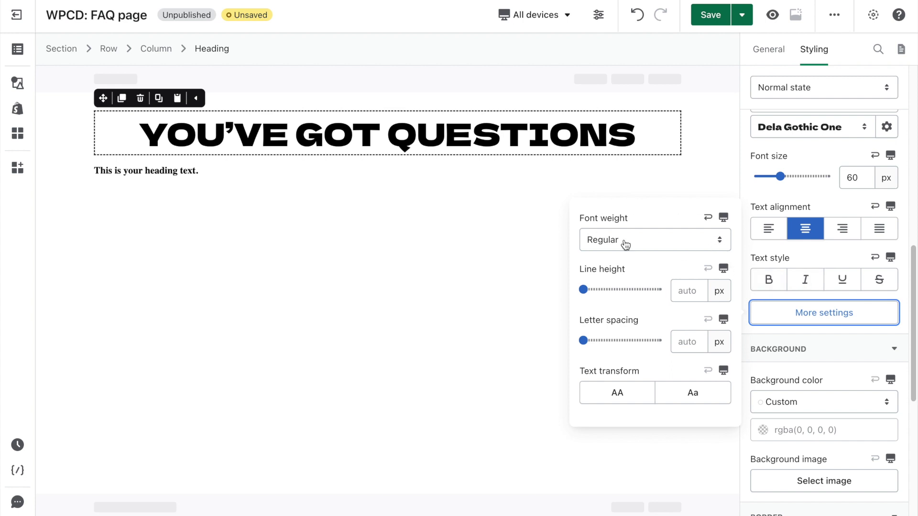
pyautogui.click(730, 298)
pyautogui.click(721, 329)
pyautogui.click(687, 291)
pyautogui.write('1.1')
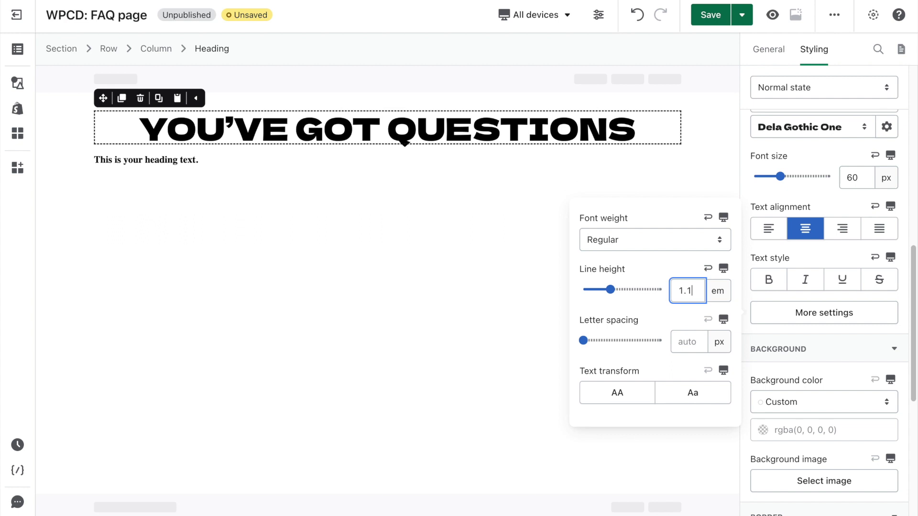
pyautogui.write('3')
pyautogui.click(786, 335)
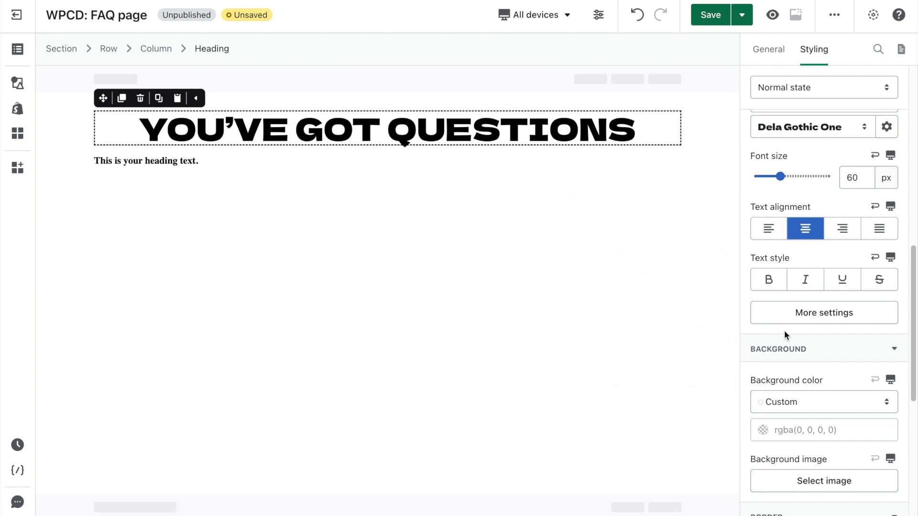
pyautogui.hotkey('ctrl', 'z')
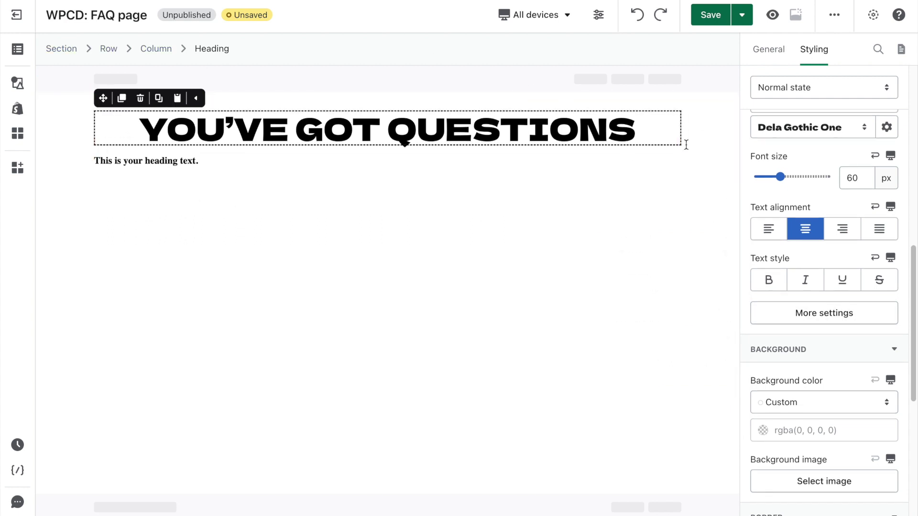
# - Give the heading section a yellow background with R 255 and G 233
pyautogui.click(728, 157)
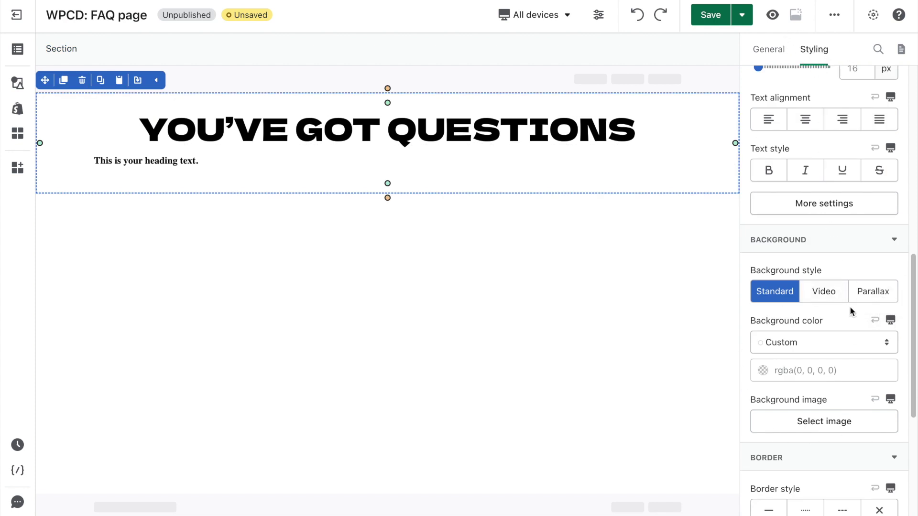
pyautogui.click(821, 371)
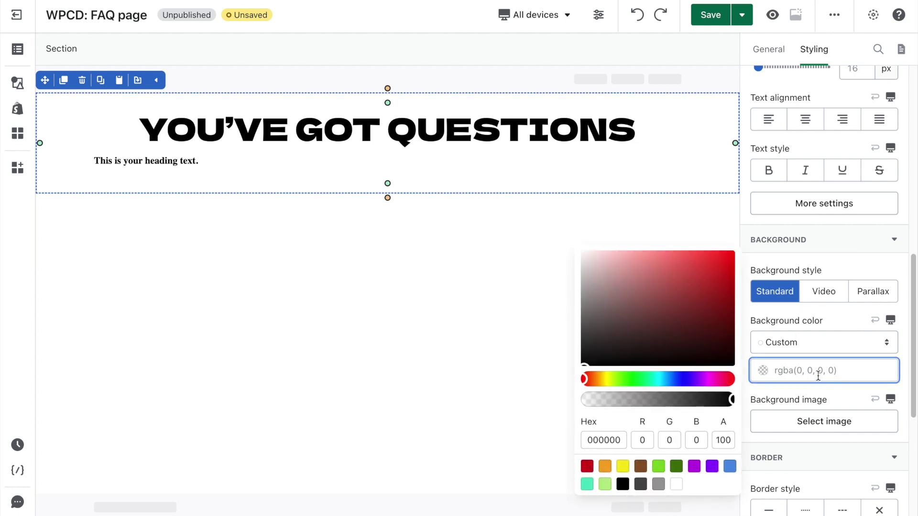
pyautogui.click(646, 440)
pyautogui.write('255')
pyautogui.click(670, 440)
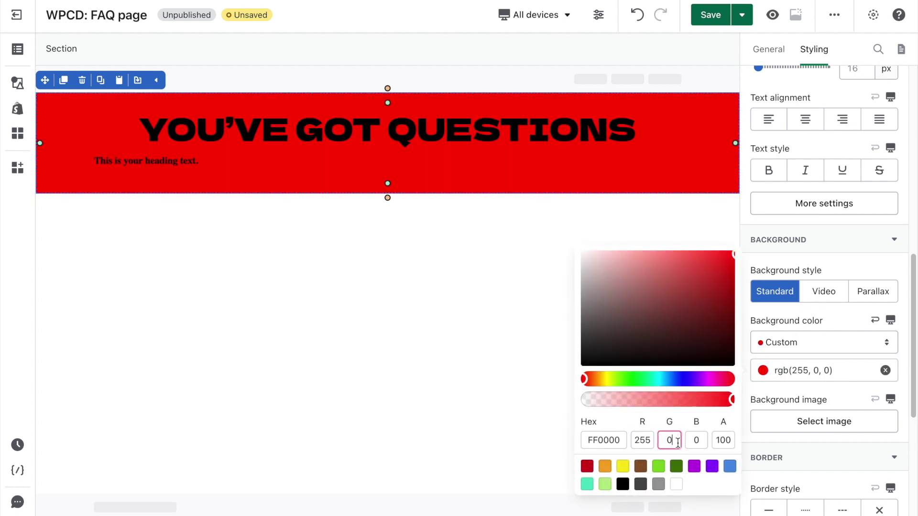
pyautogui.write('233')
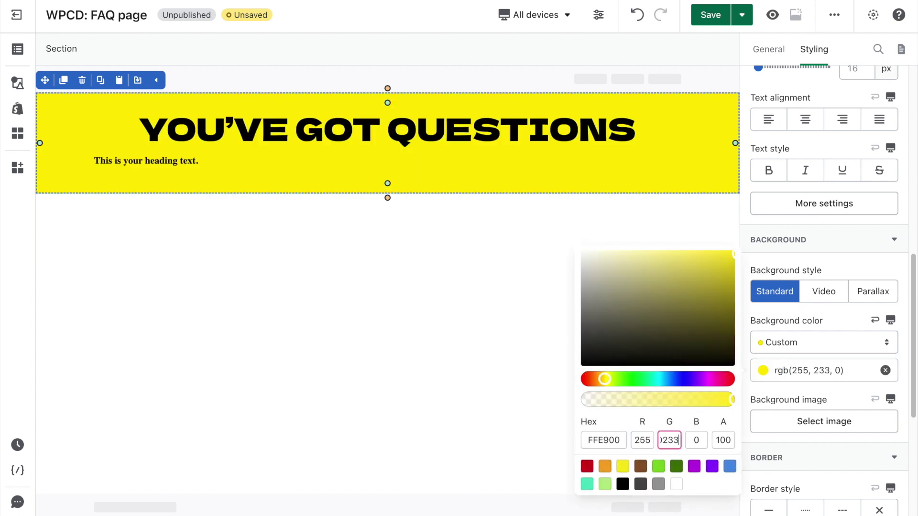
pyautogui.click(816, 364)
pyautogui.click(149, 165)
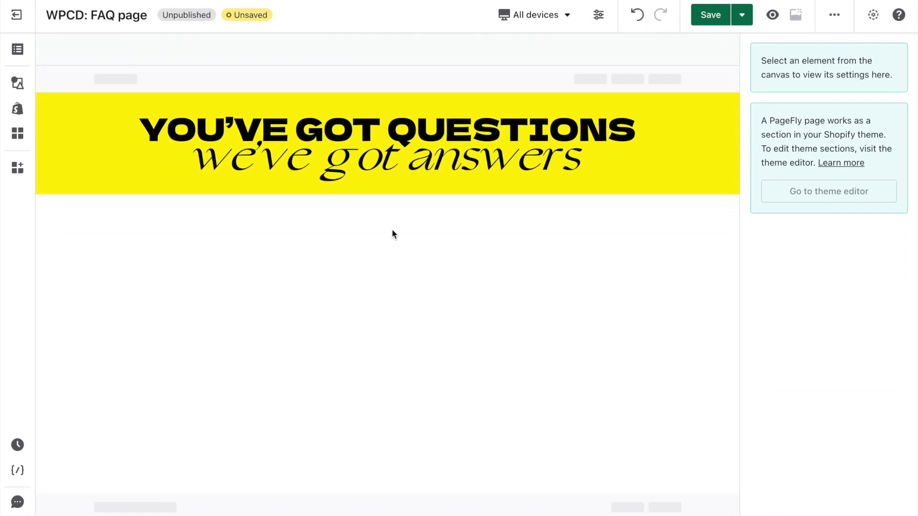
# - Add a new heading below the yellow section and paste SHIPPING as its text
pyautogui.click(15, 86)
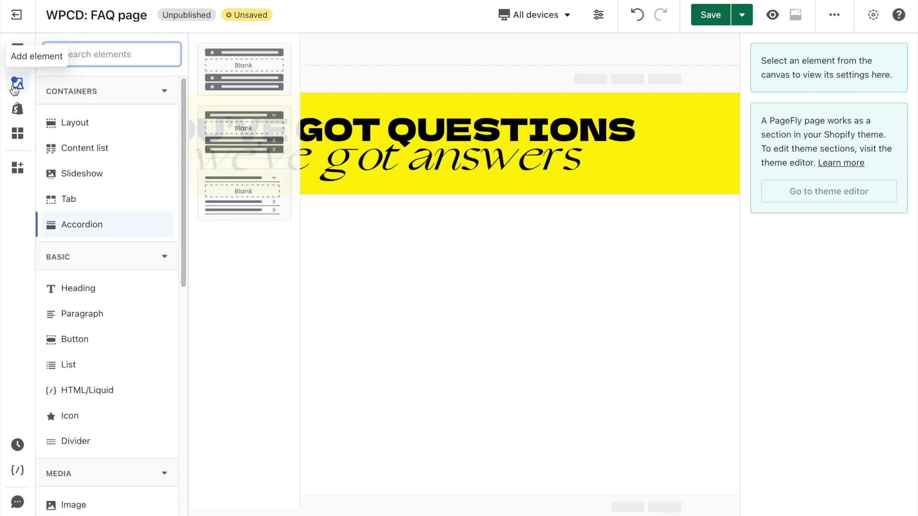
pyautogui.moveTo(94, 286)
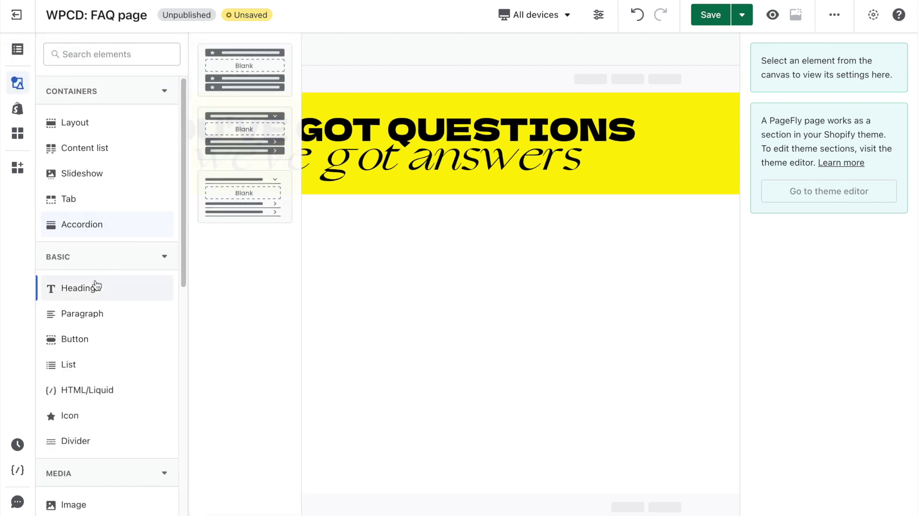
pyautogui.moveTo(216, 91); pyautogui.dragTo(279, 228)
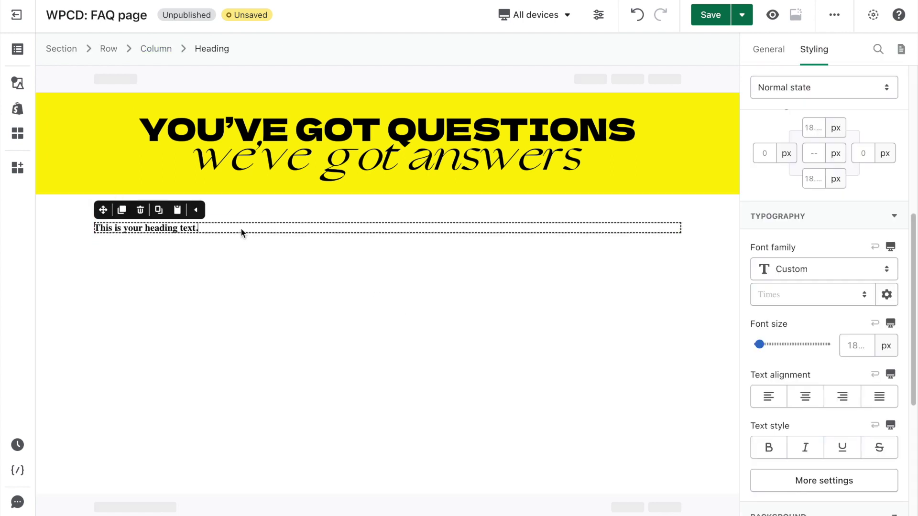
pyautogui.click(768, 47)
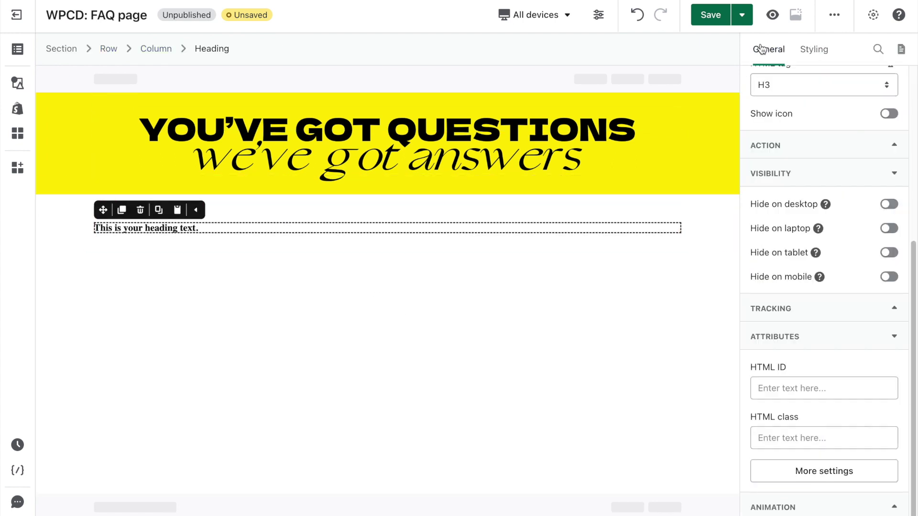
pyautogui.scroll(5, 779, 96)
pyautogui.tripleClick(789, 205)
pyautogui.write('SHIPPING')
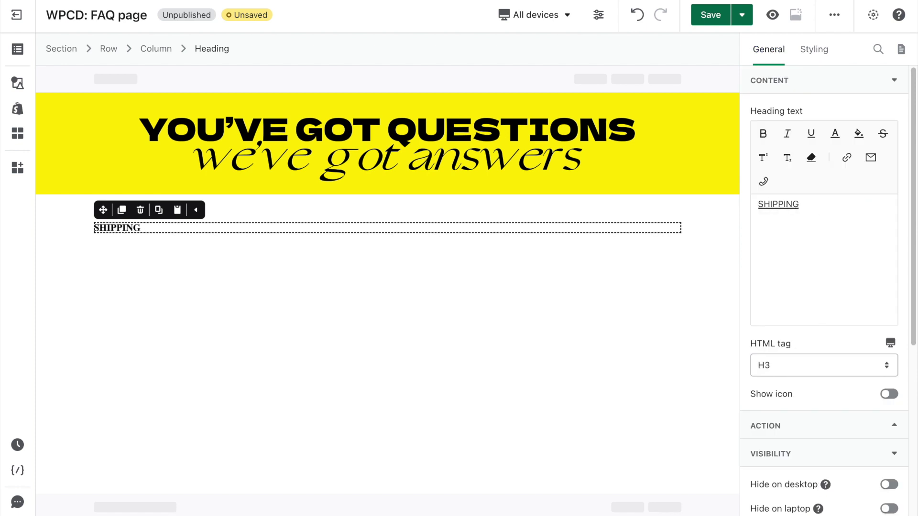
# - Set the SHIPPING heading's top margin to 0 and its font to Dela Gothic One
pyautogui.click(814, 48)
pyautogui.scroll(-2, 832, 191)
pyautogui.click(814, 392)
pyautogui.write('0')
pyautogui.scroll(-5, 823, 287)
pyautogui.click(808, 341)
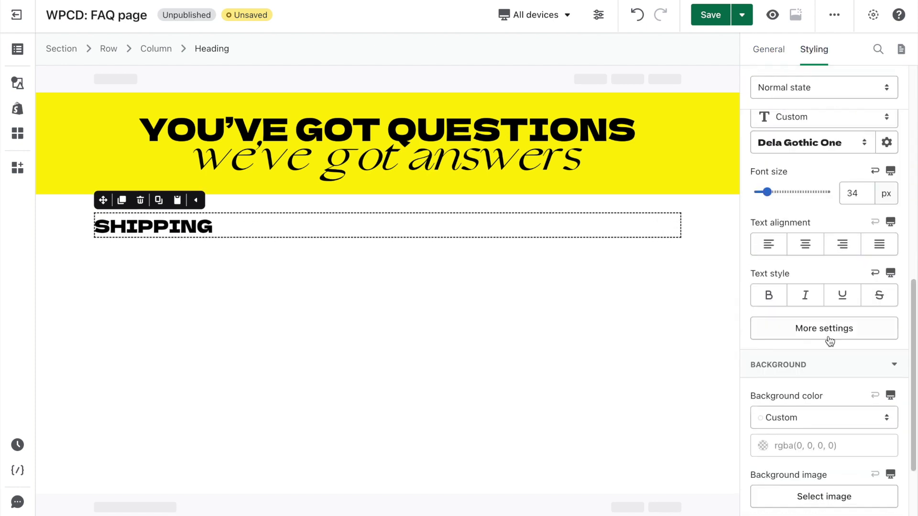
pyautogui.click(829, 337)
# - Give the SHIPPING section the background colour rgb(255, 233, 0)
pyautogui.click(717, 256)
pyautogui.click(822, 359)
pyautogui.write('rgb(255, 233, 0)')
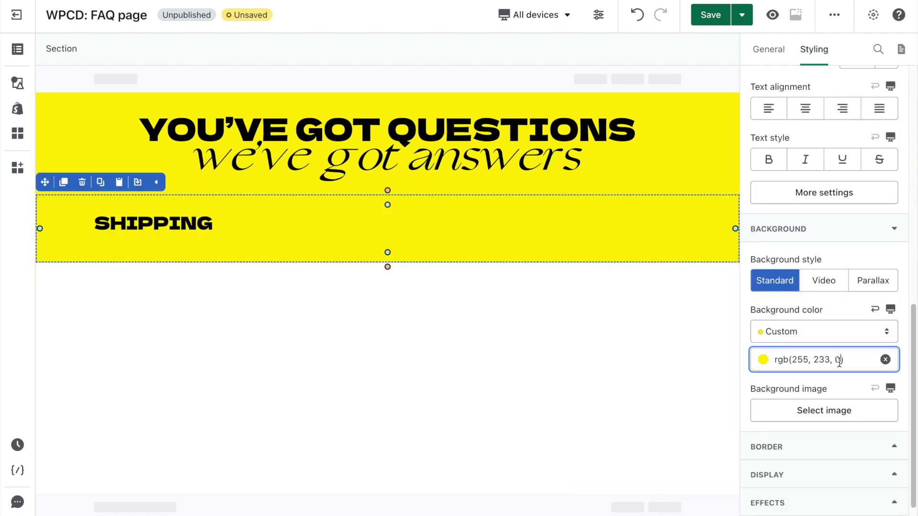
pyautogui.scroll(-1, 840, 362)
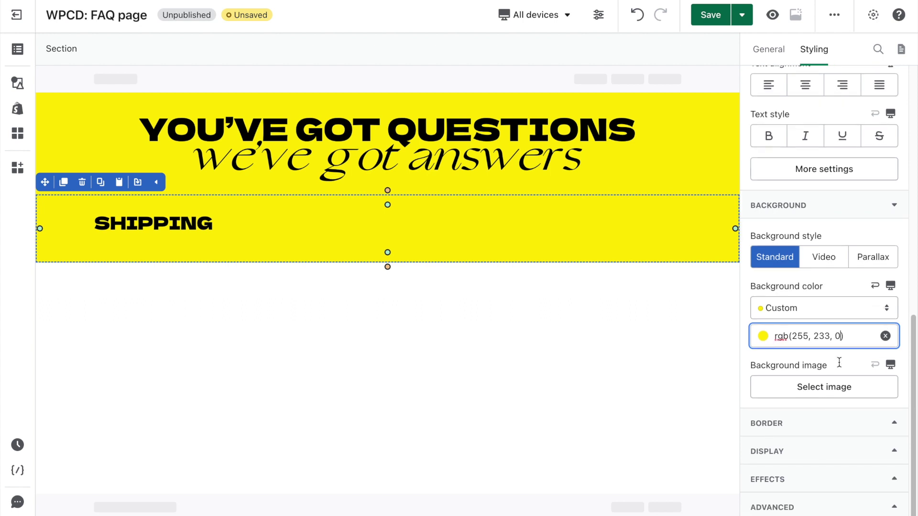
# - Insert an Accordion element under the SHIPPING heading and select its first header
pyautogui.click(18, 86)
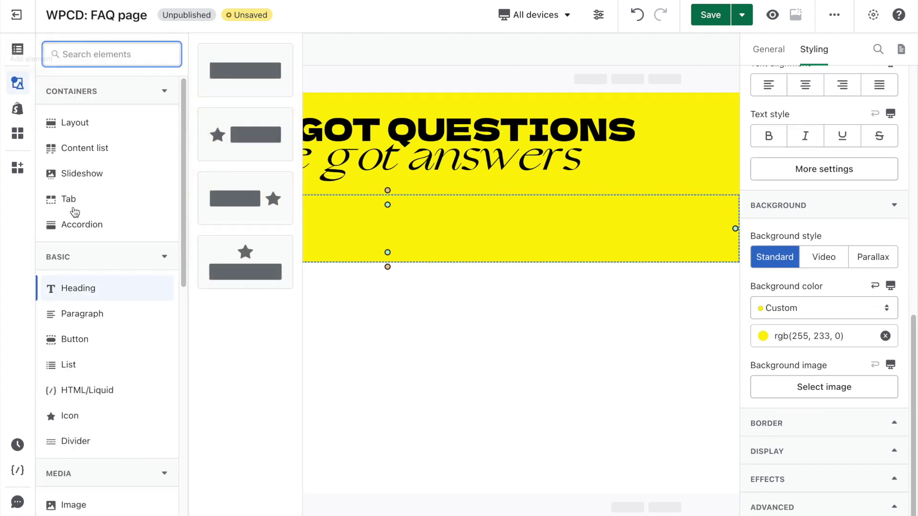
pyautogui.moveTo(95, 226)
pyautogui.moveTo(246, 72); pyautogui.dragTo(285, 239)
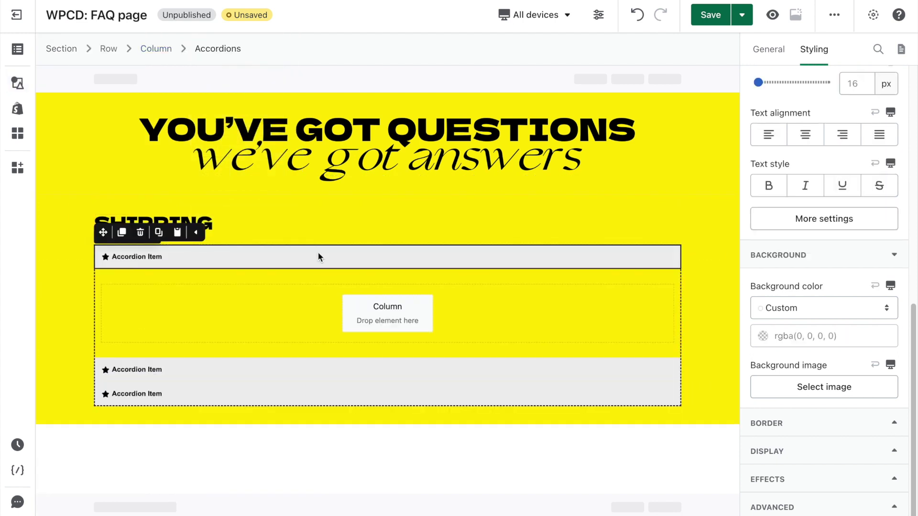
pyautogui.click(317, 257)
pyautogui.click(770, 50)
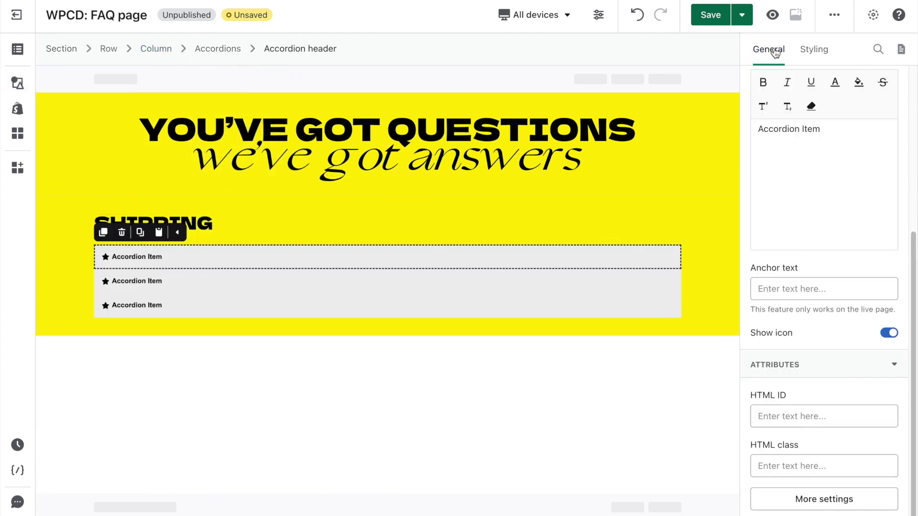
pyautogui.scroll(5, 796, 189)
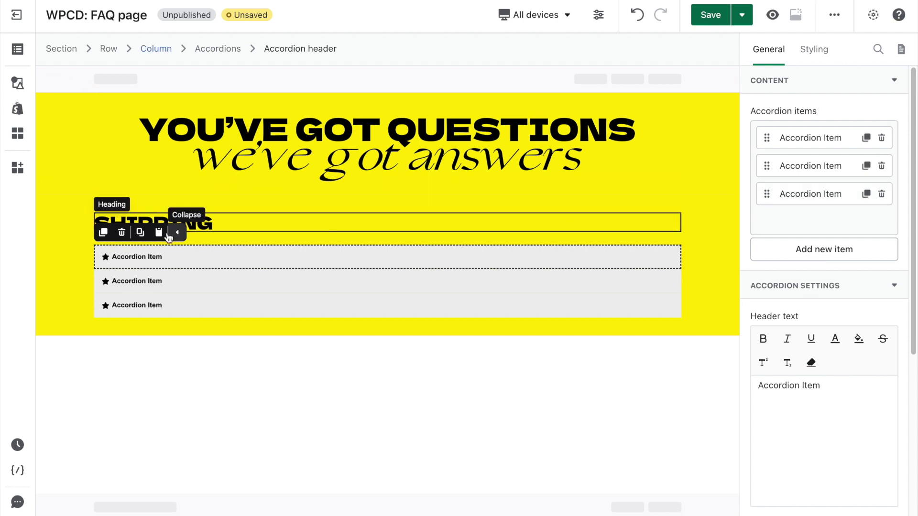
# - Replace the first item's star icon with a plus icon aligned to the right
pyautogui.click(105, 258)
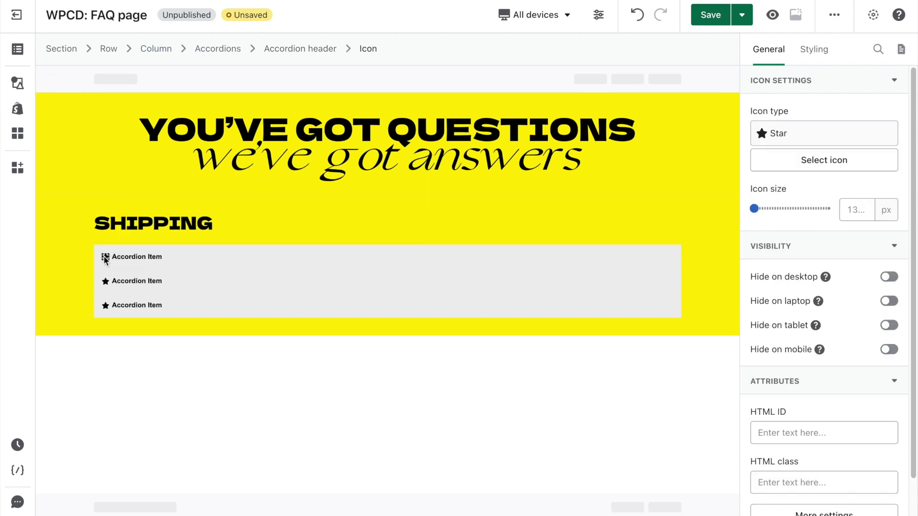
pyautogui.click(830, 164)
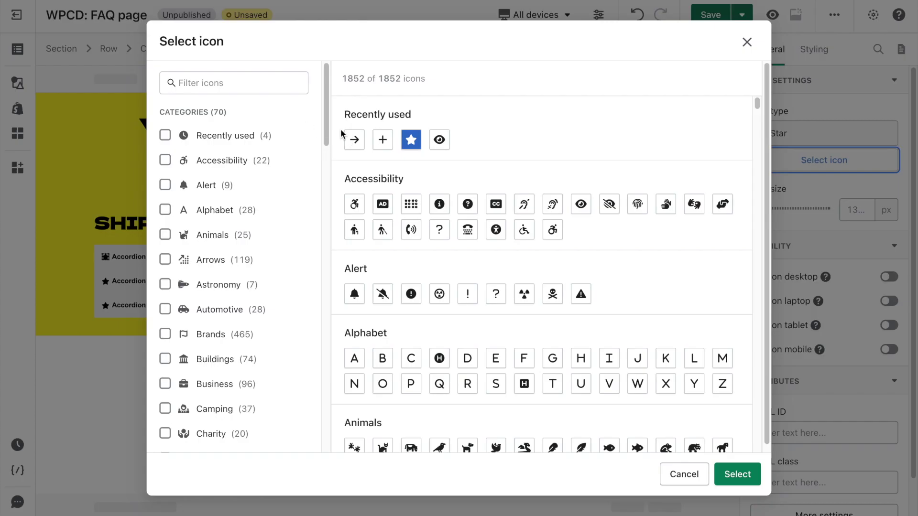
pyautogui.click(737, 471)
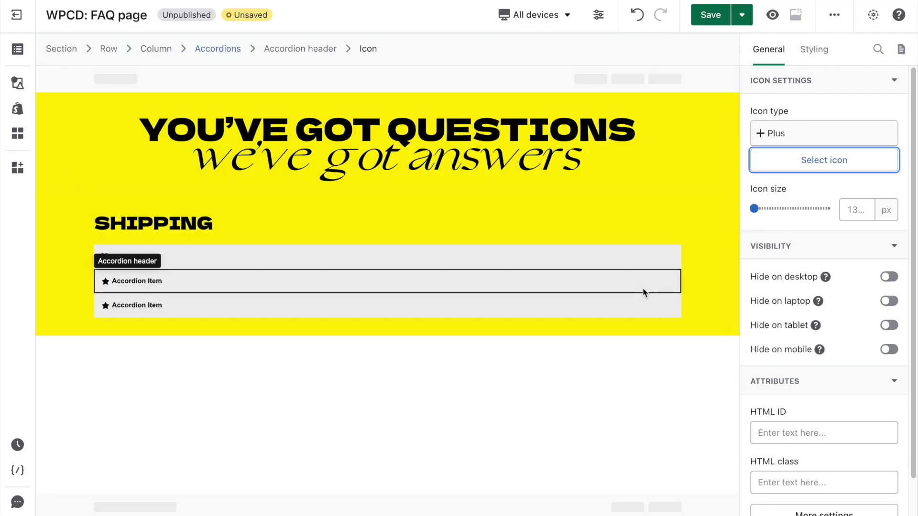
pyautogui.click(807, 51)
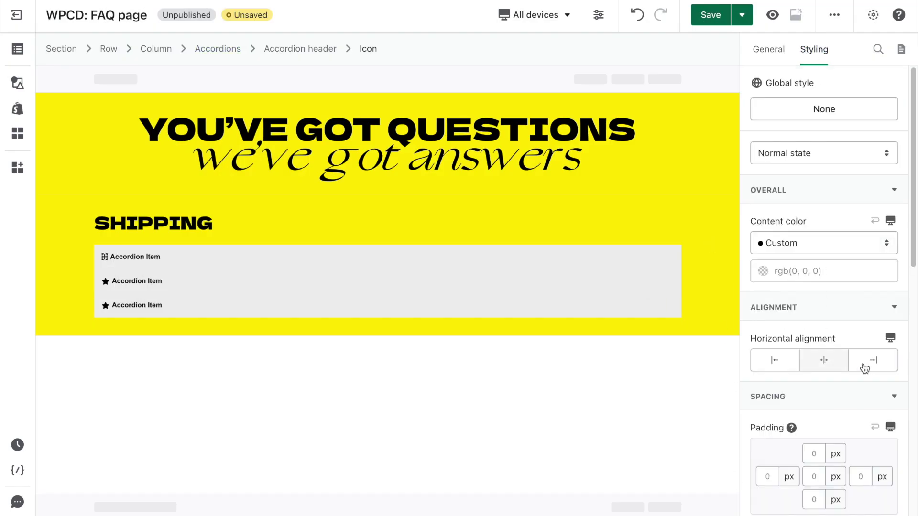
pyautogui.click(884, 368)
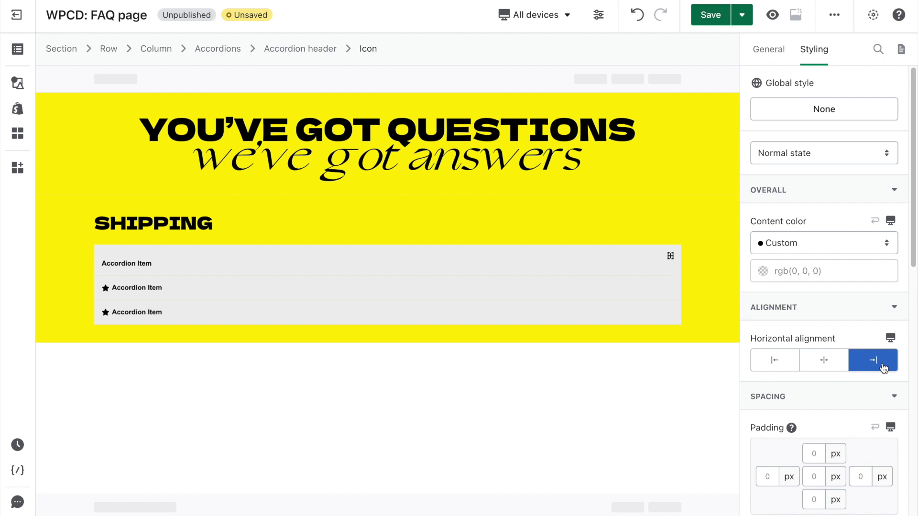
pyautogui.click(194, 263)
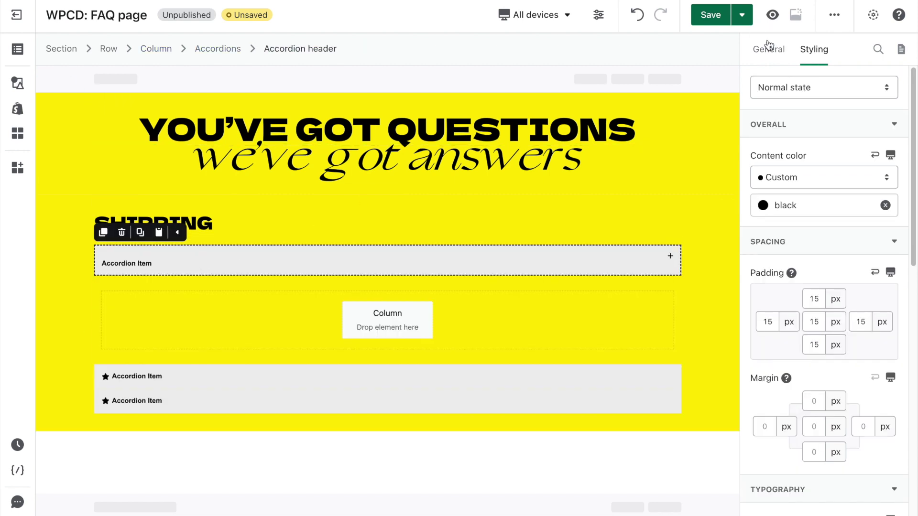
# - Drop a paragraph into the first item's answer and set the header font to Dela Gothic One
pyautogui.click(768, 52)
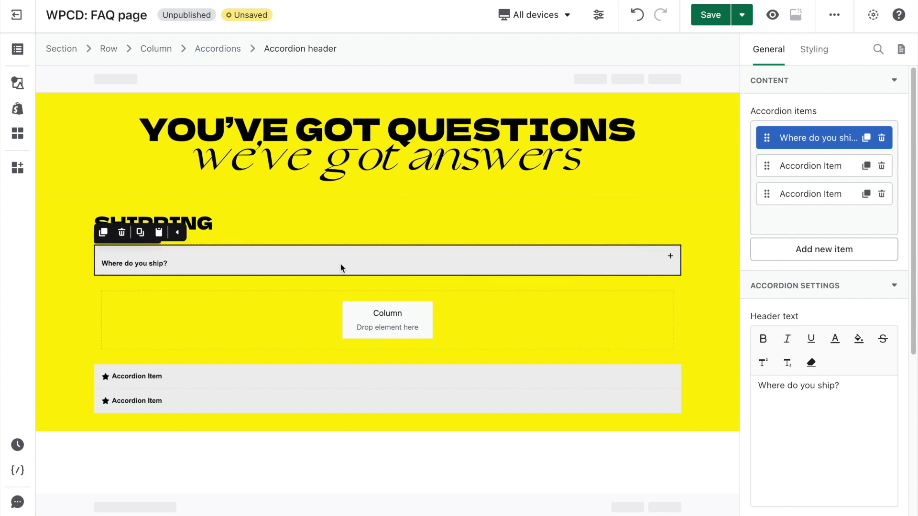
pyautogui.click(16, 83)
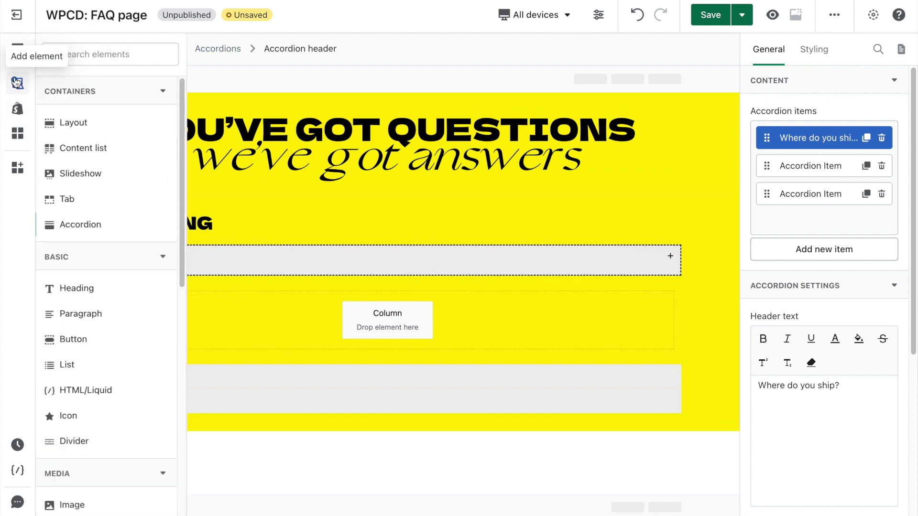
pyautogui.moveTo(110, 313); pyautogui.dragTo(406, 306)
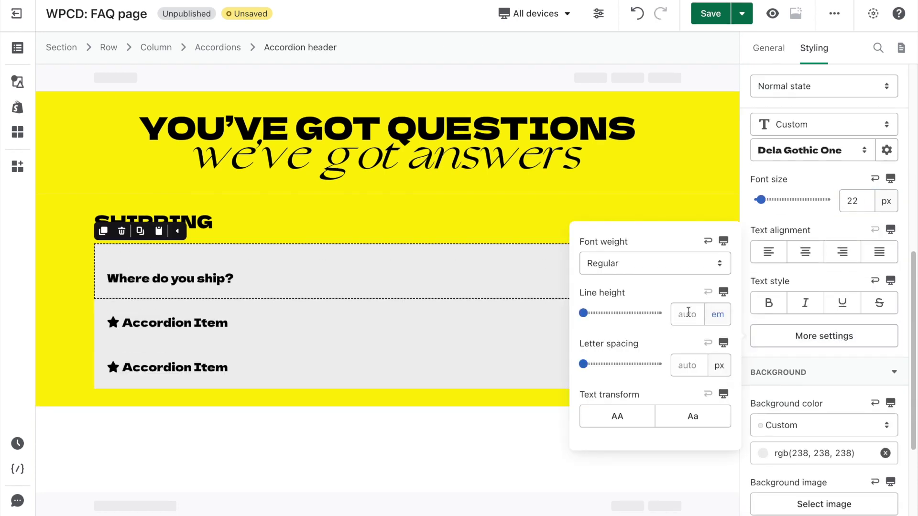
pyautogui.click(748, 359)
# - Style the answer paragraph in Carrois Gothic at 18 px and select its placeholder text
pyautogui.click(548, 335)
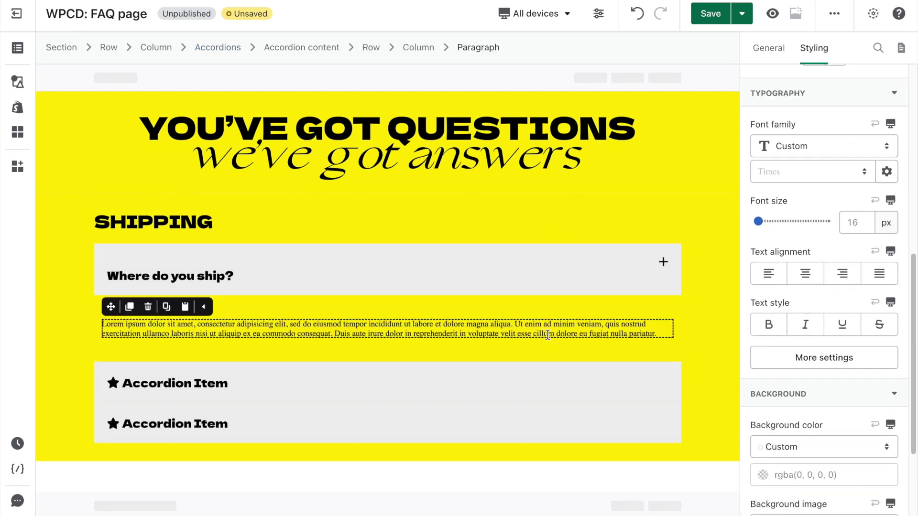
pyautogui.click(822, 170)
pyautogui.click(813, 192)
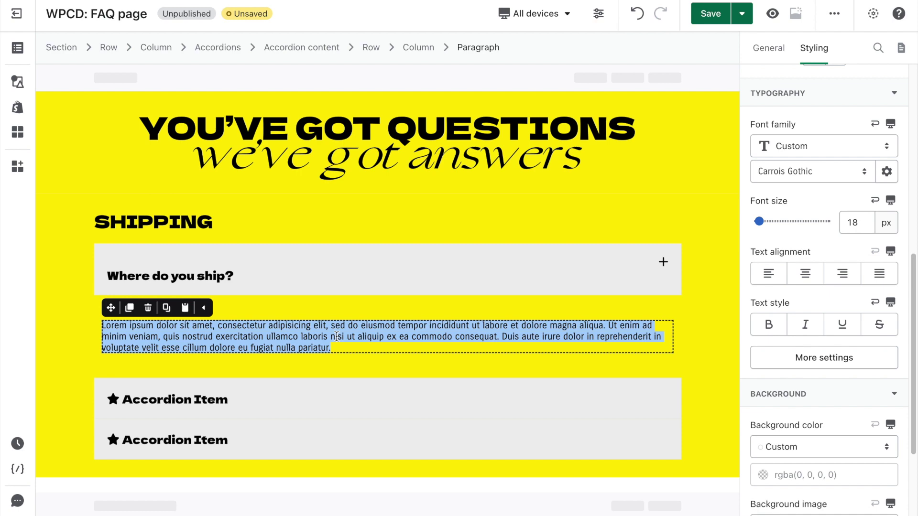
pyautogui.click(769, 48)
pyautogui.doubleClick(829, 232)
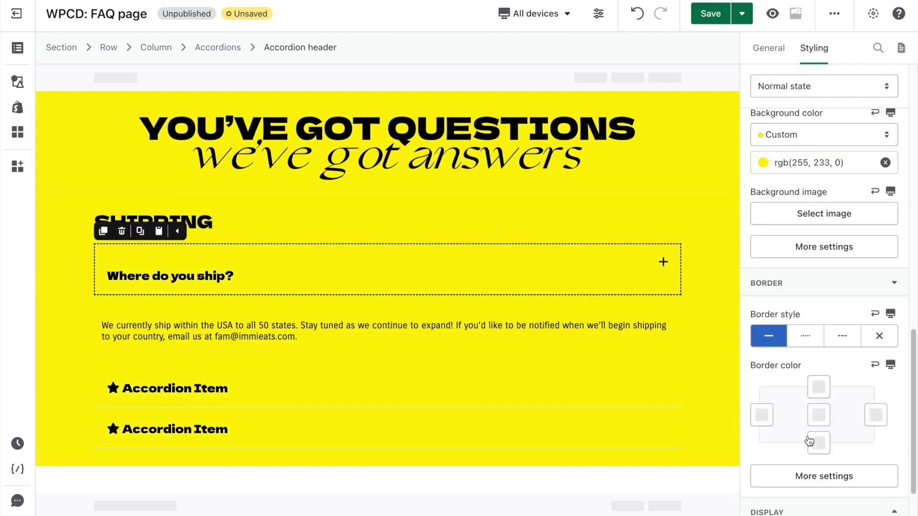
# - Set the header's top, left and right border colours to FFE900, leaving a black underline
pyautogui.scroll(-2, 810, 441)
pyautogui.click(819, 324)
pyautogui.write('FFE900')
pyautogui.click(762, 353)
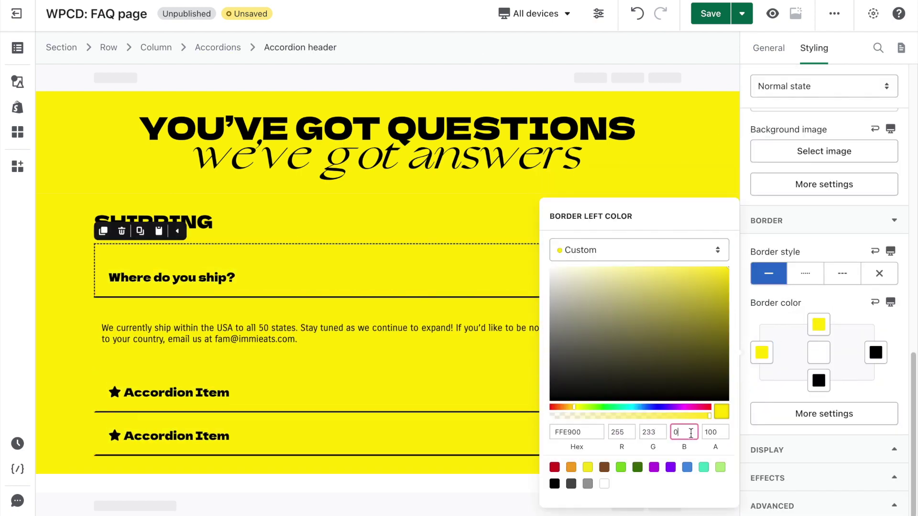
pyautogui.write('FFE900')
pyautogui.click(722, 54)
pyautogui.click(772, 48)
pyautogui.scroll(5, 820, 281)
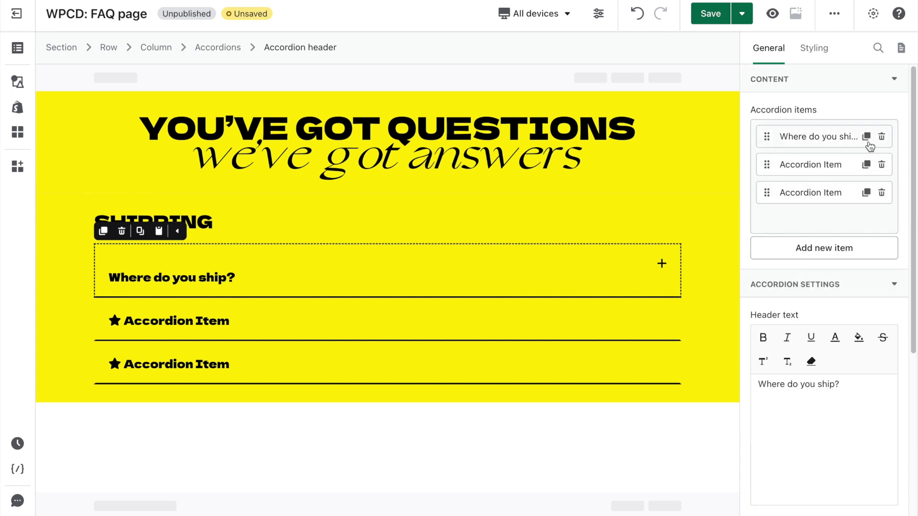
# - Duplicate 'Where do you ship?' three times and delete a leftover placeholder accordion item
pyautogui.click(866, 138)
pyautogui.click(867, 138)
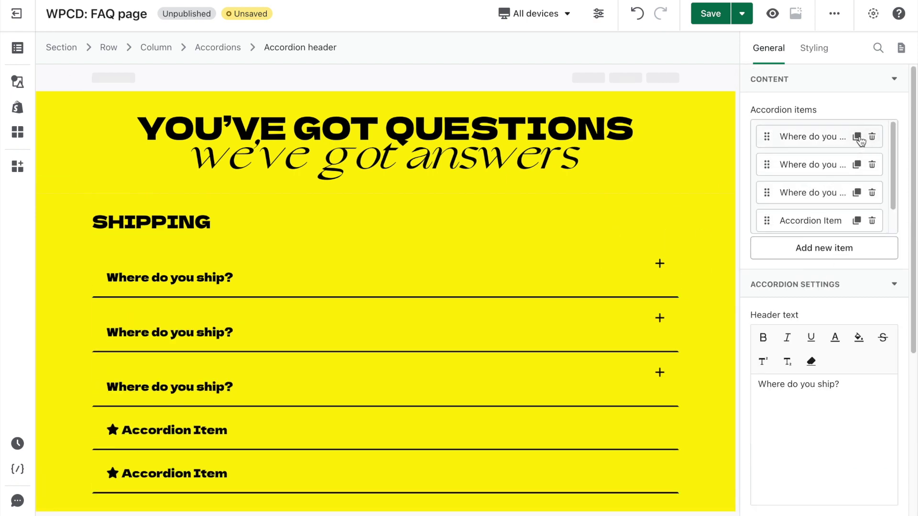
pyautogui.click(858, 137)
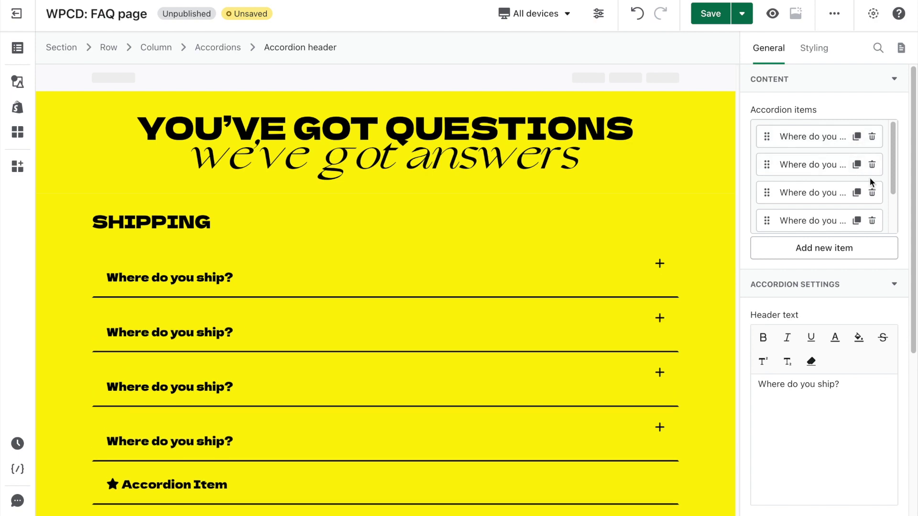
pyautogui.scroll(-5, 875, 186)
pyautogui.scroll(3, 875, 192)
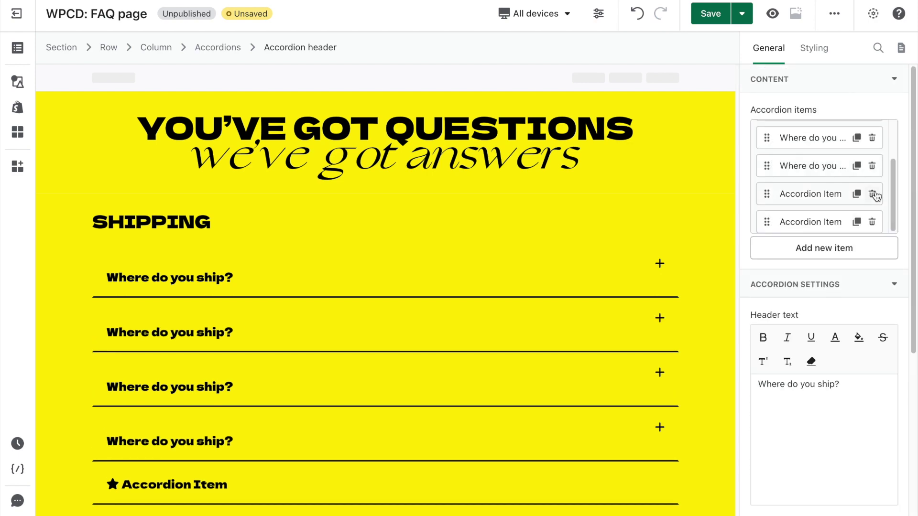
pyautogui.click(872, 222)
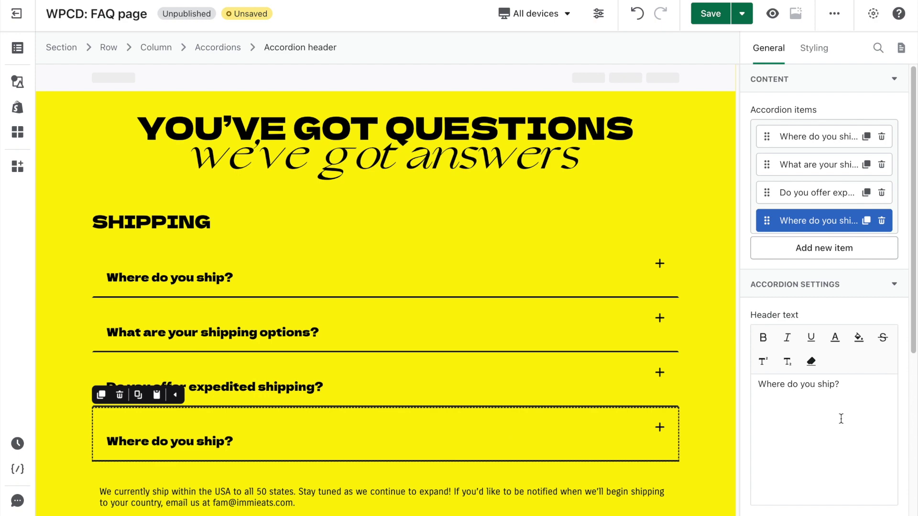
pyautogui.moveTo(841, 287); pyautogui.dragTo(753, 184)
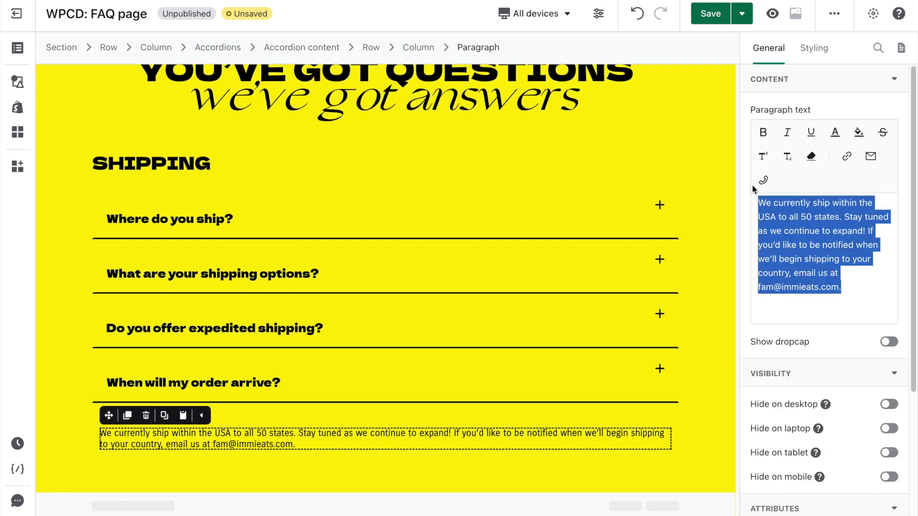
pyautogui.click(594, 385)
pyautogui.click(721, 371)
# - Undo the last edit and add a 1/2-1/2 two-column row below the yellow FAQ section
pyautogui.hotkey('ctrl', 'z')
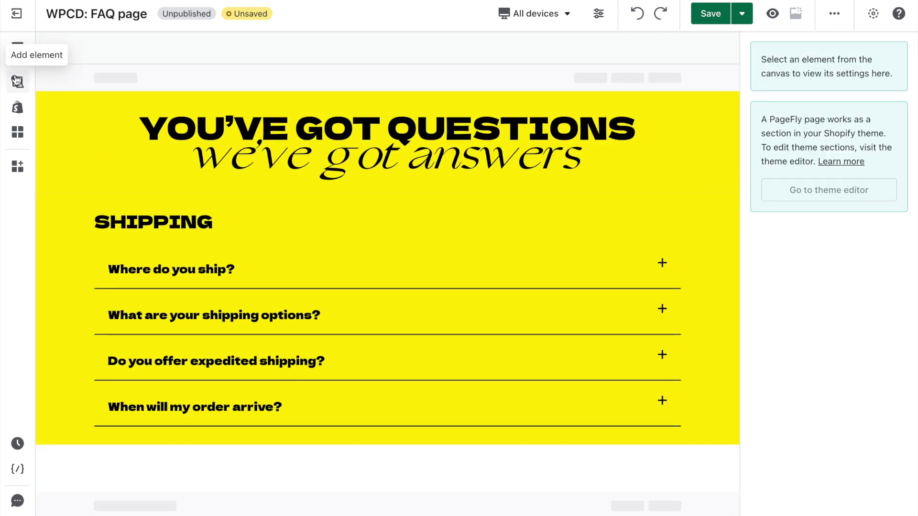
pyautogui.click(17, 81)
pyautogui.moveTo(88, 127)
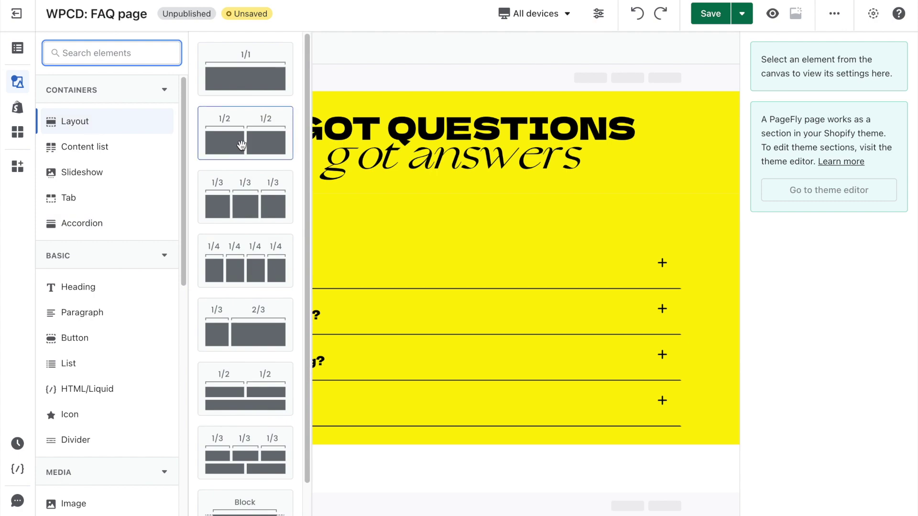
pyautogui.moveTo(242, 145); pyautogui.dragTo(328, 464)
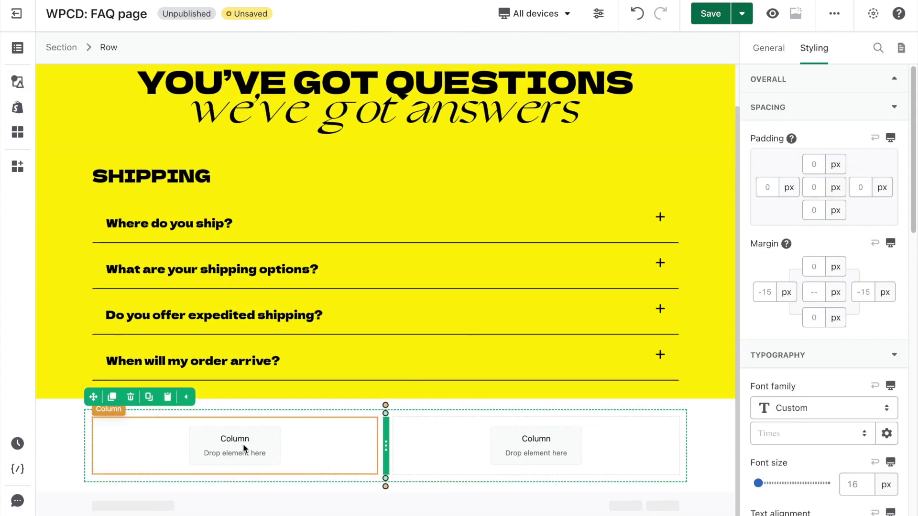
pyautogui.click(200, 431)
# - Place a Heading and a Button below it in the left column
pyautogui.click(17, 82)
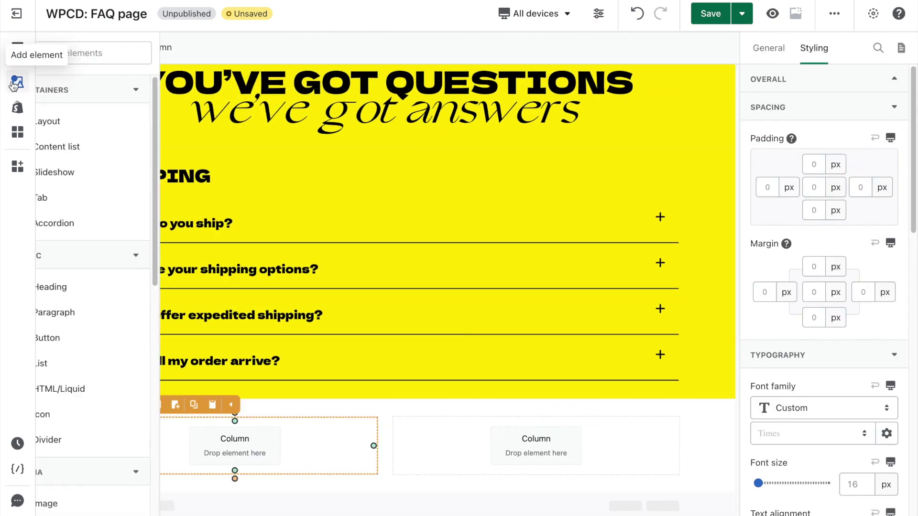
pyautogui.moveTo(102, 287)
pyautogui.moveTo(245, 69); pyautogui.dragTo(294, 434)
pyautogui.click(17, 81)
pyautogui.moveTo(90, 345)
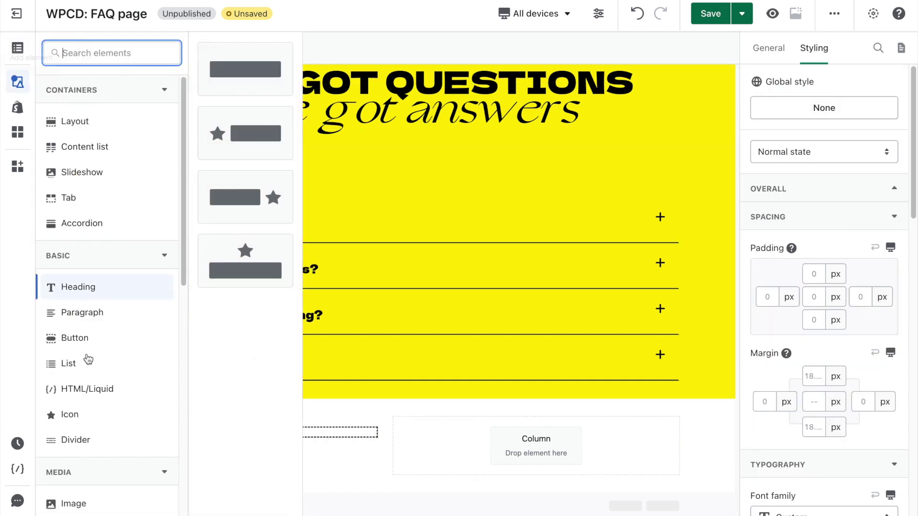
pyautogui.moveTo(241, 72); pyautogui.dragTo(262, 448)
# - Set the heading to Dela Gothic One 34px and break it after 'OUR' onto two lines
pyautogui.click(360, 433)
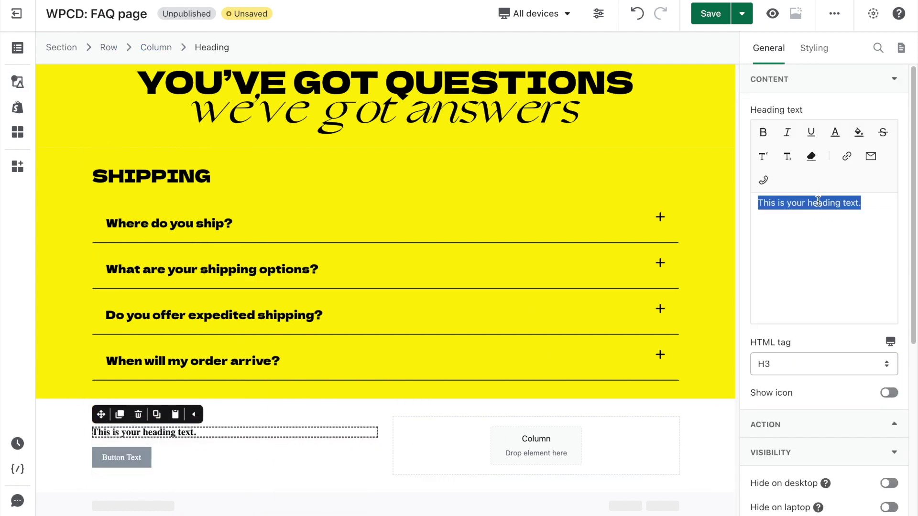
pyautogui.click(820, 49)
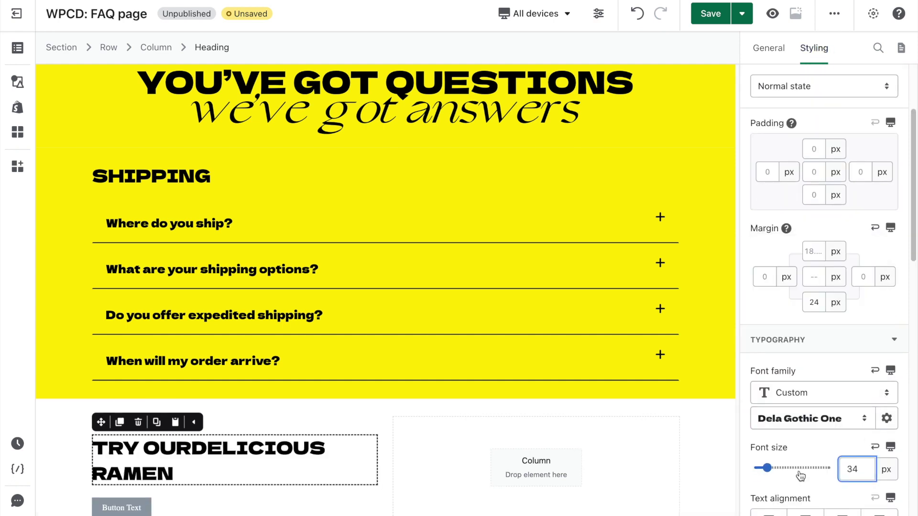
pyautogui.scroll(-4, 803, 469)
pyautogui.click(769, 48)
pyautogui.click(799, 203)
pyautogui.press('Return')
# - Clear the heading's top margin, tighten its line height to 1.13, then select the button label
pyautogui.click(819, 48)
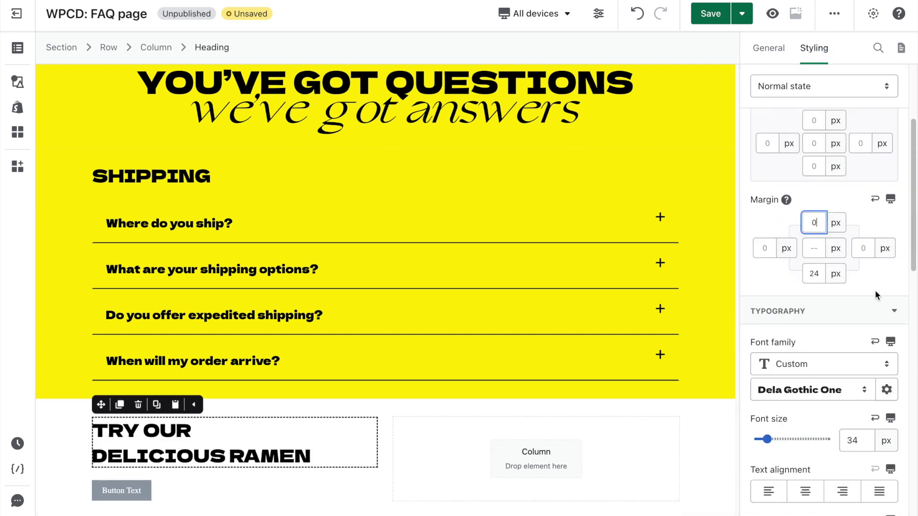
pyautogui.scroll(-5, 820, 293)
pyautogui.click(824, 315)
pyautogui.click(610, 292)
pyautogui.scroll(-3, 766, 298)
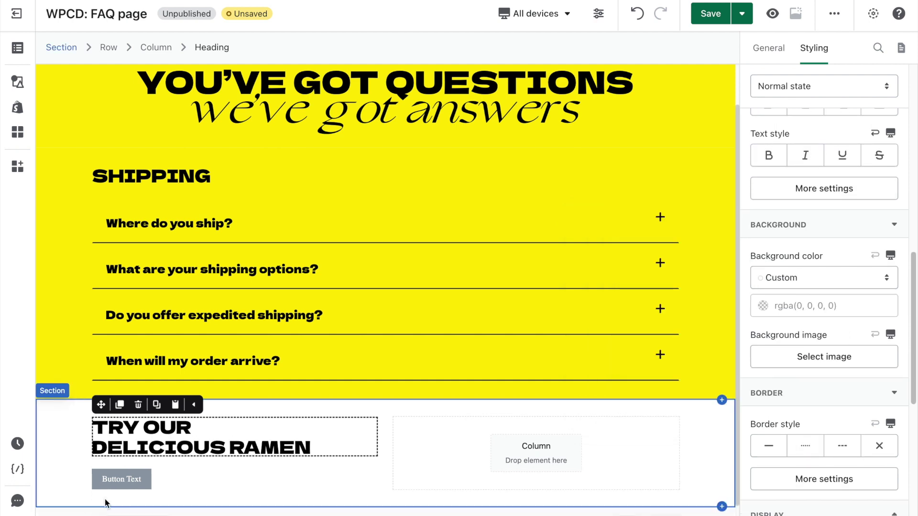
pyautogui.click(120, 480)
pyautogui.click(778, 248)
# - Set the button's text colour to yellow rgb(255, 233, 0)
pyautogui.tripleClick(789, 231)
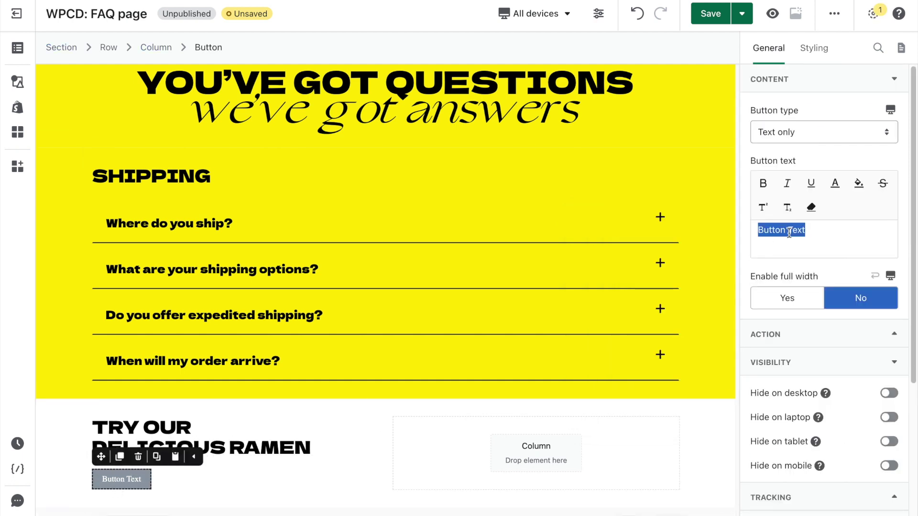
pyautogui.click(815, 48)
pyautogui.click(813, 186)
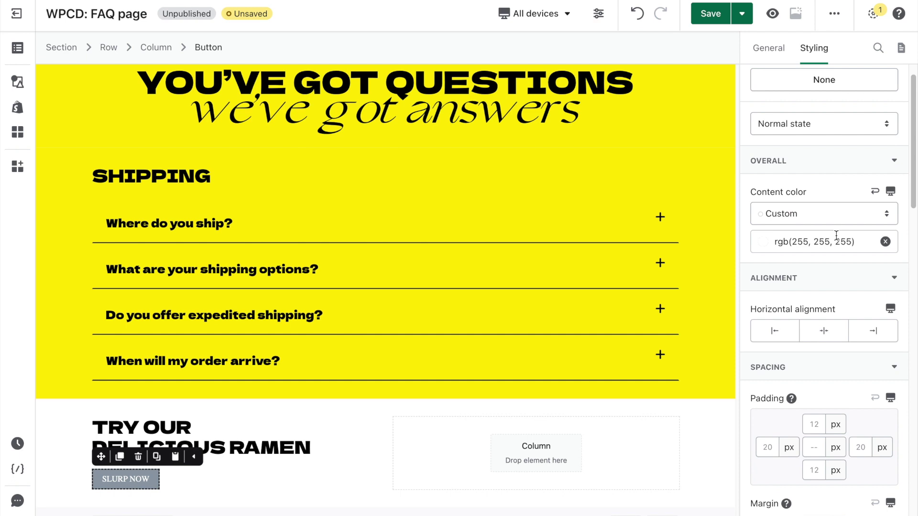
pyautogui.click(763, 241)
pyautogui.click(668, 311)
pyautogui.write('233')
pyautogui.click(886, 241)
pyautogui.click(813, 241)
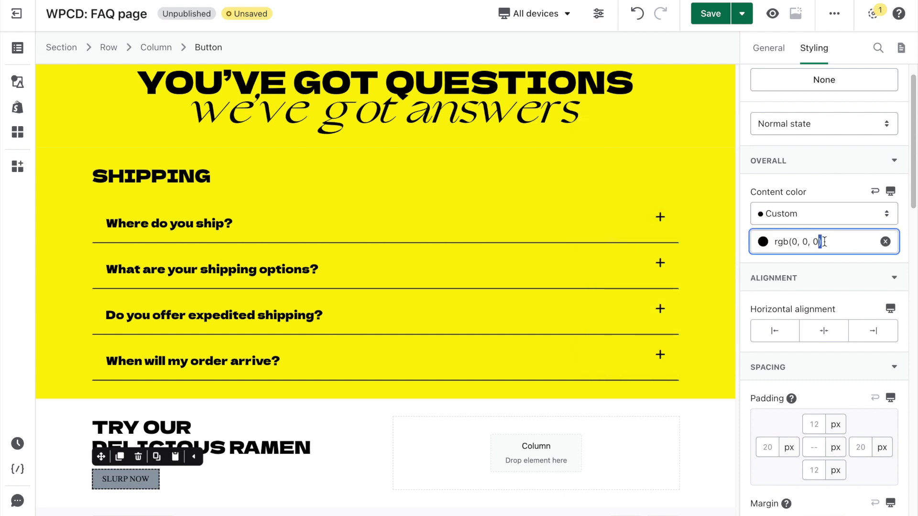
pyautogui.write('rgb(255, 233, 0)')
pyautogui.click(833, 277)
# - In the Mouse over state, make the button text black and the background yellow
pyautogui.scroll(-3, 833, 325)
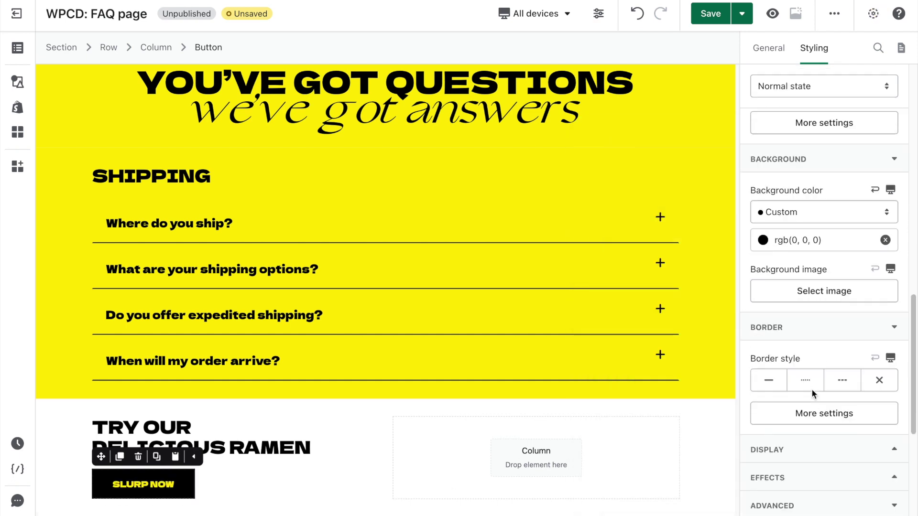
pyautogui.click(820, 412)
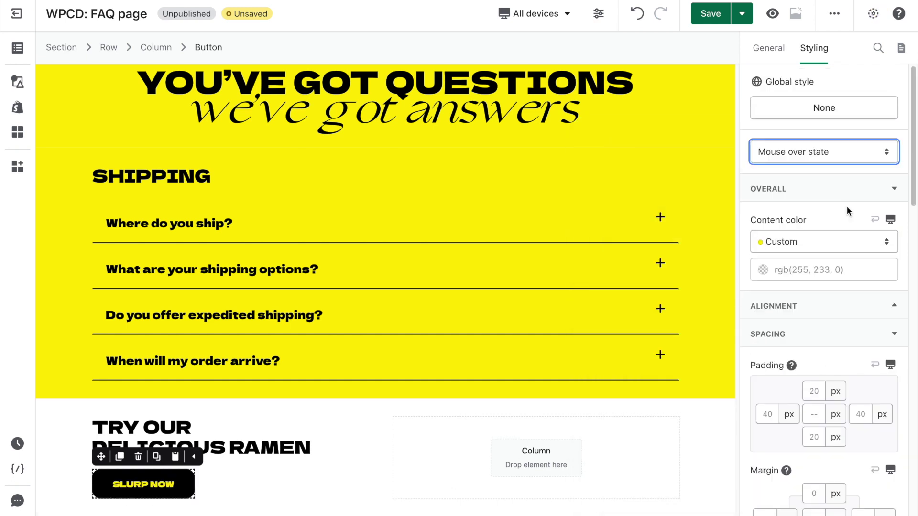
pyautogui.scroll(-1, 846, 210)
pyautogui.click(846, 210)
pyautogui.click(885, 211)
pyautogui.scroll(-7, 837, 239)
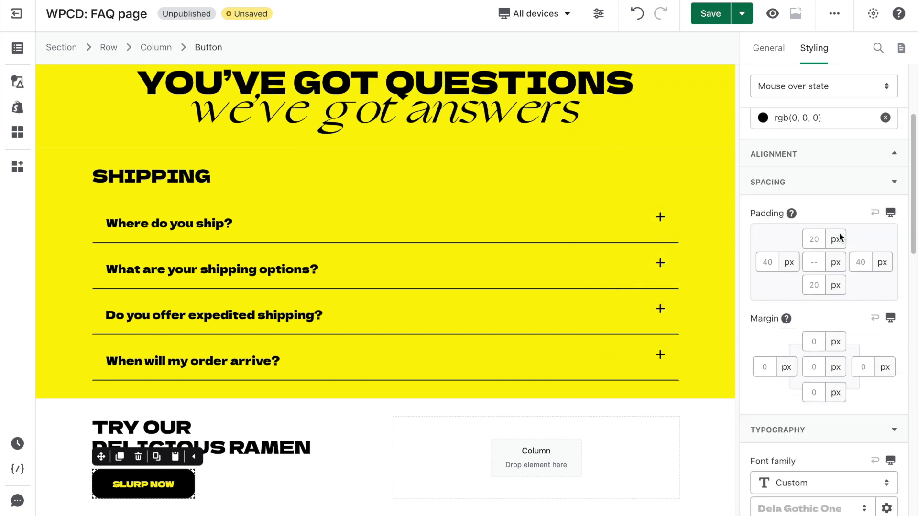
pyautogui.click(813, 256)
pyautogui.click(642, 326)
pyautogui.click(671, 326)
pyautogui.write('233')
# - Give the hover button a solid border and set its border width
pyautogui.scroll(-5, 820, 328)
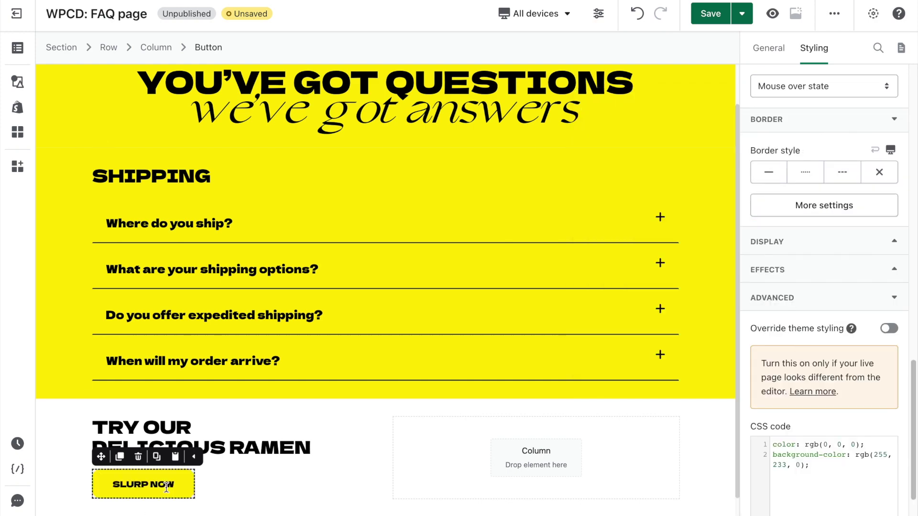
pyautogui.click(769, 172)
pyautogui.click(819, 251)
pyautogui.scroll(-1, 781, 297)
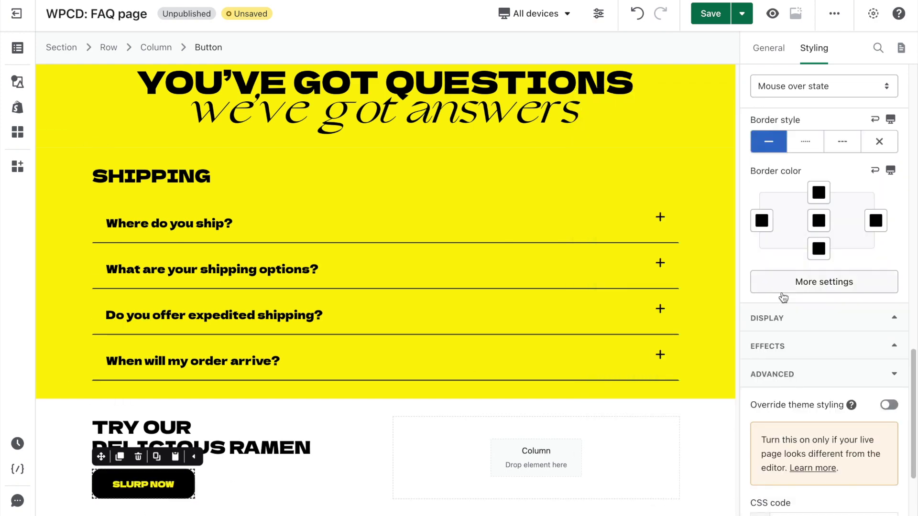
pyautogui.click(709, 442)
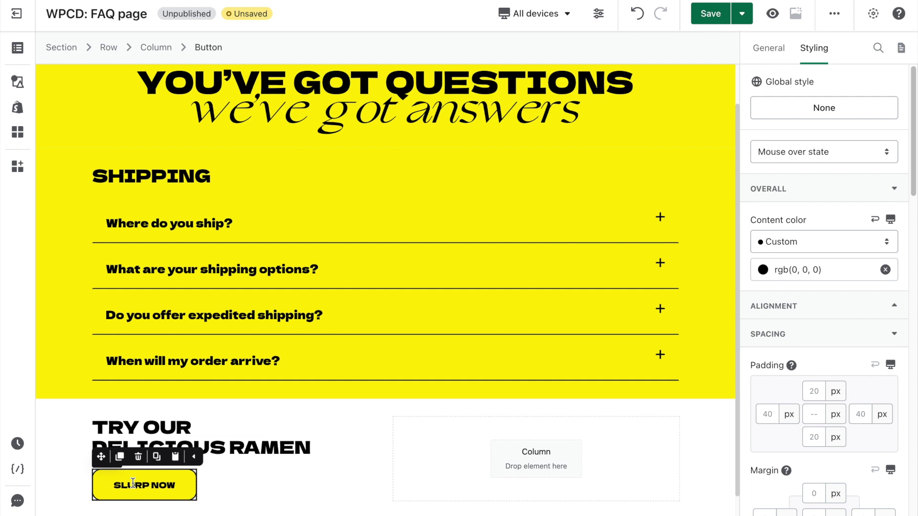
# - Drop a three-image Content list into the ramen row's empty column
pyautogui.scroll(-1, 605, 438)
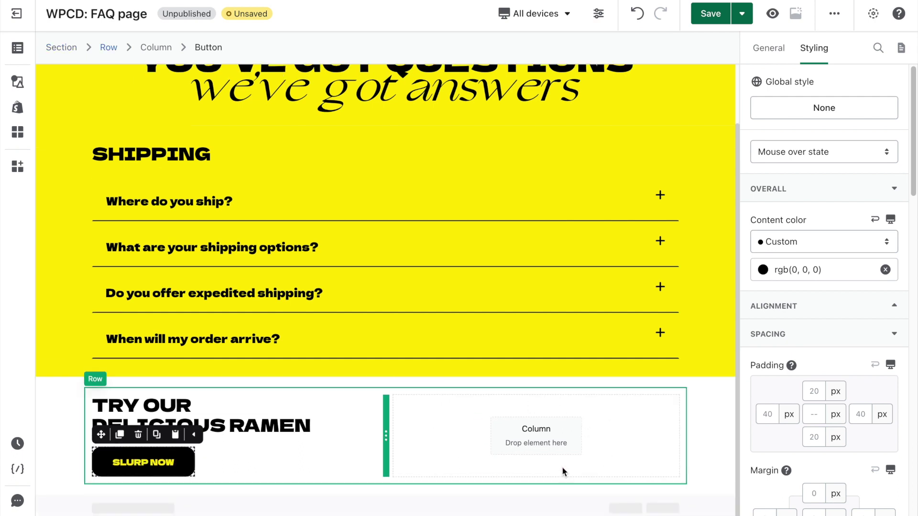
pyautogui.click(20, 83)
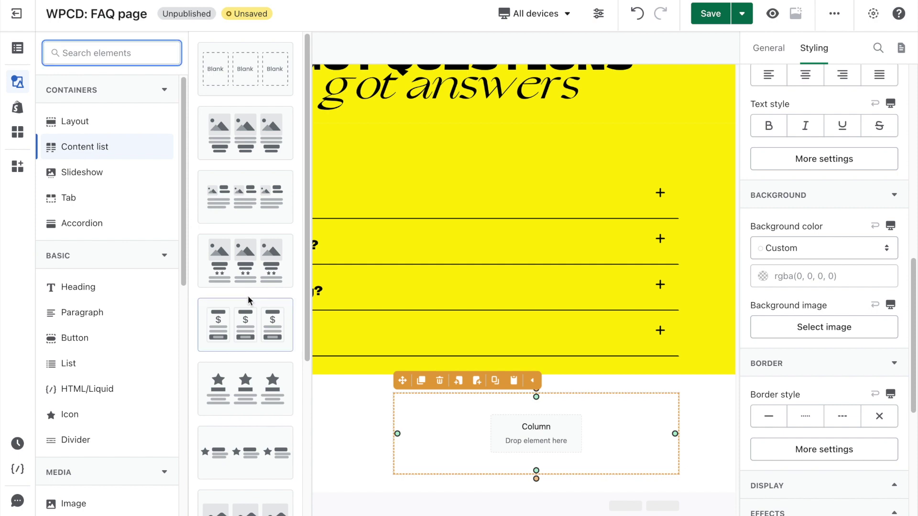
pyautogui.scroll(-5, 249, 300)
pyautogui.moveTo(389, 397); pyautogui.dragTo(475, 420)
# - Fill the three placeholders with ramen packet images using a Square ratio
pyautogui.click(462, 426)
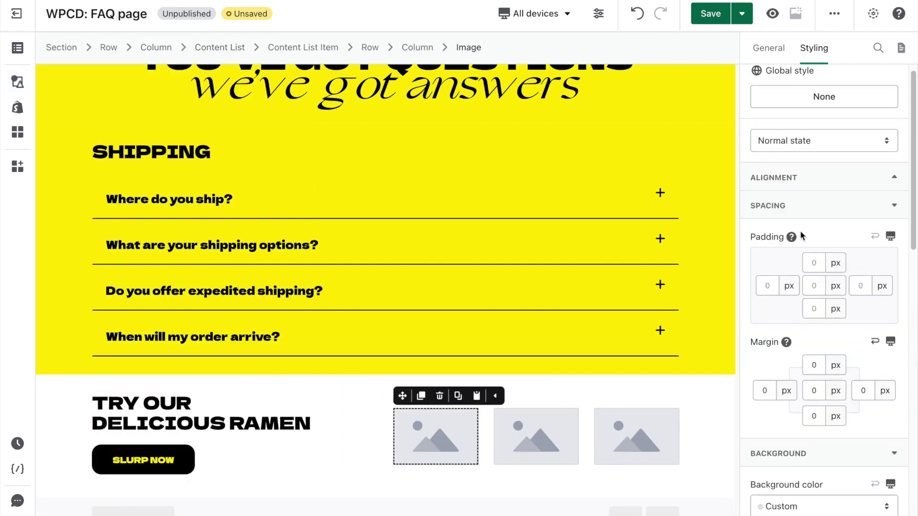
pyautogui.click(769, 47)
pyautogui.click(824, 131)
pyautogui.click(306, 414)
pyautogui.click(738, 473)
pyautogui.click(536, 436)
pyautogui.click(824, 131)
pyautogui.click(683, 473)
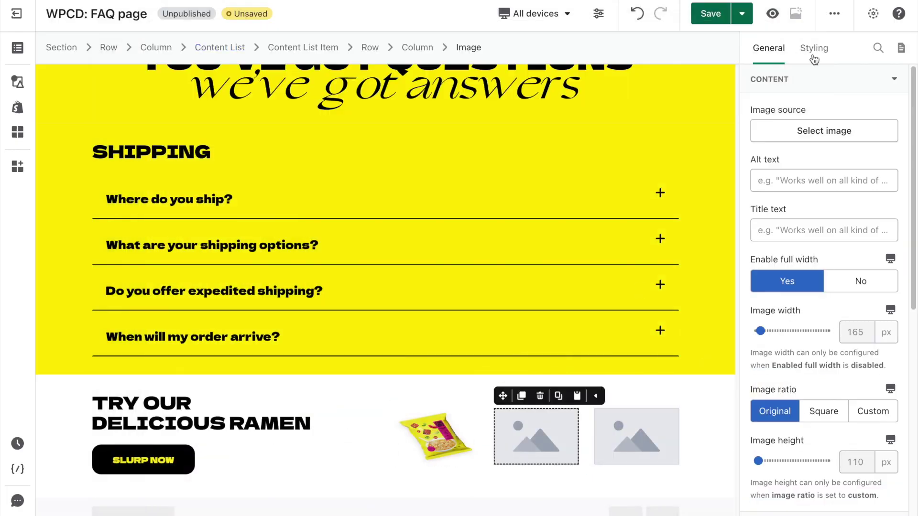
pyautogui.click(824, 130)
pyautogui.click(408, 414)
pyautogui.click(737, 473)
pyautogui.click(824, 490)
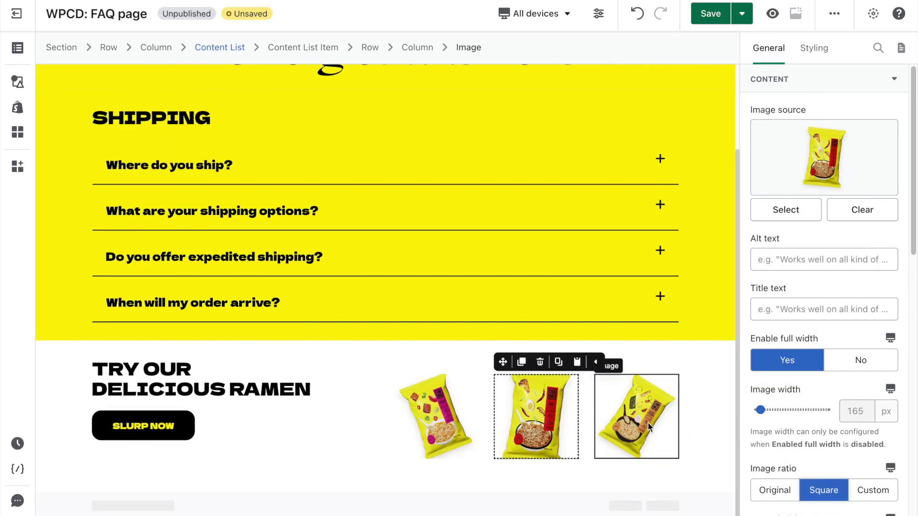
pyautogui.click(716, 424)
# - Set the ramen section's background colour to yellow
pyautogui.click(814, 48)
pyautogui.click(801, 276)
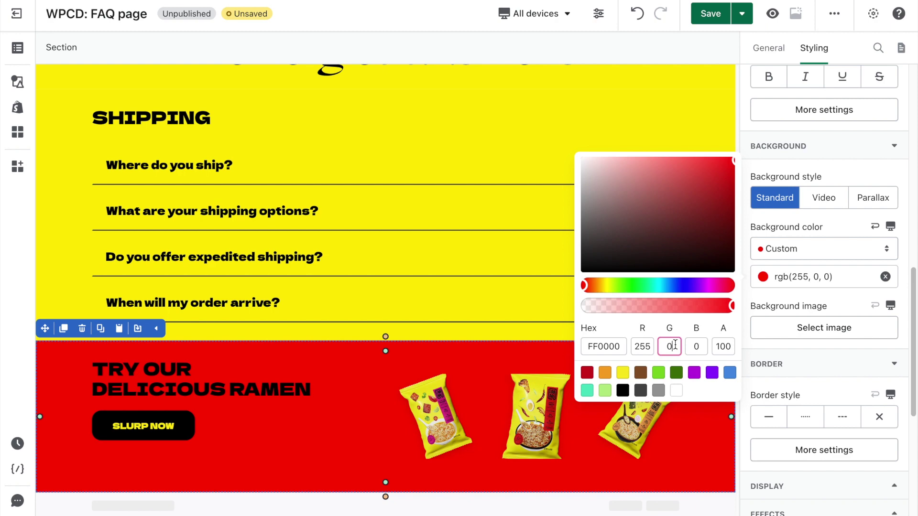
pyautogui.click(536, 416)
pyautogui.scroll(3, 813, 152)
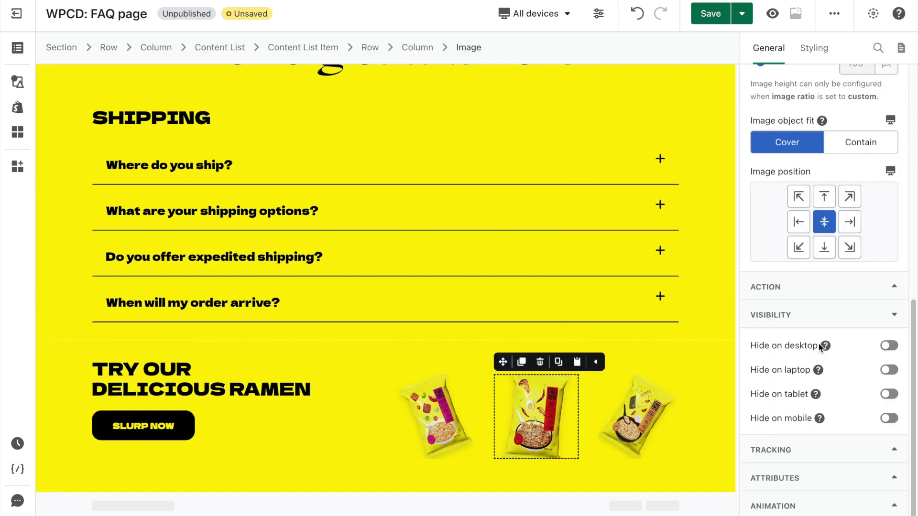
# - Add a 1/1 layout below the ramen section and turn off Set fixed width
pyautogui.click(61, 47)
pyautogui.click(17, 82)
pyautogui.scroll(5, 106, 186)
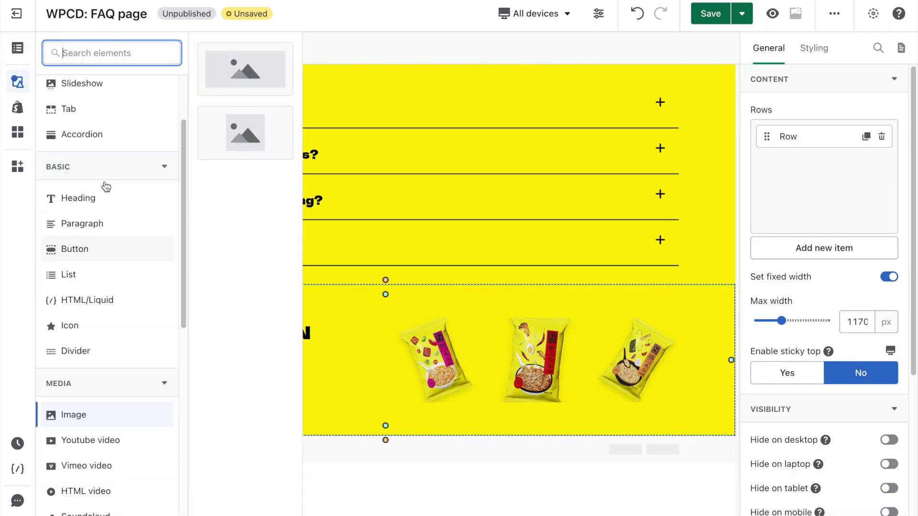
pyautogui.moveTo(90, 127)
pyautogui.moveTo(246, 88); pyautogui.dragTo(338, 487)
pyautogui.click(713, 444)
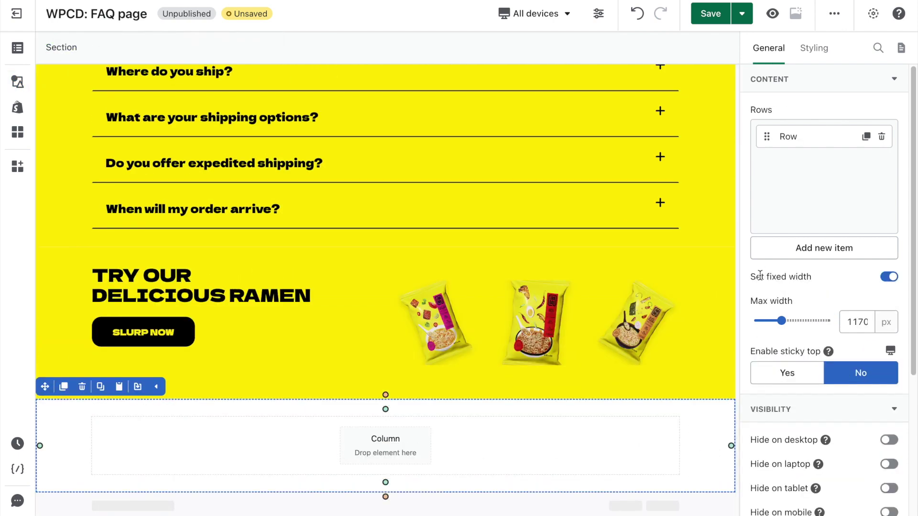
pyautogui.click(891, 280)
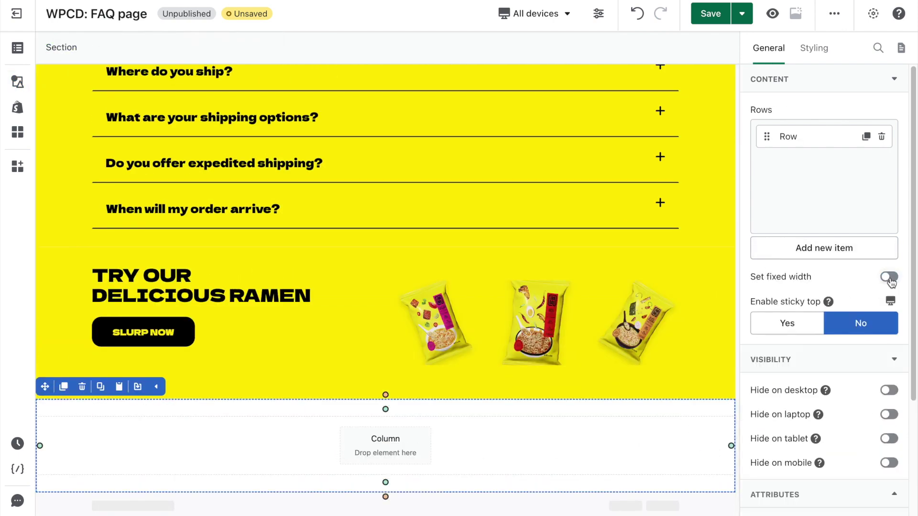
# - Place an Image in the column and duplicate the column to make five
pyautogui.click(531, 451)
pyautogui.click(17, 82)
pyautogui.scroll(-5, 101, 264)
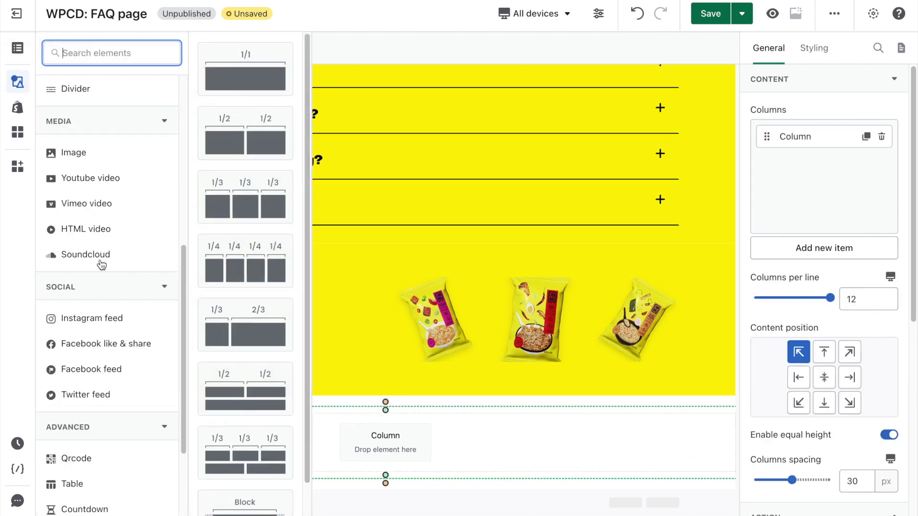
pyautogui.moveTo(71, 153); pyautogui.dragTo(387, 441)
pyautogui.click(427, 376)
pyautogui.click(856, 137)
pyautogui.click(856, 137)
pyautogui.click(856, 165)
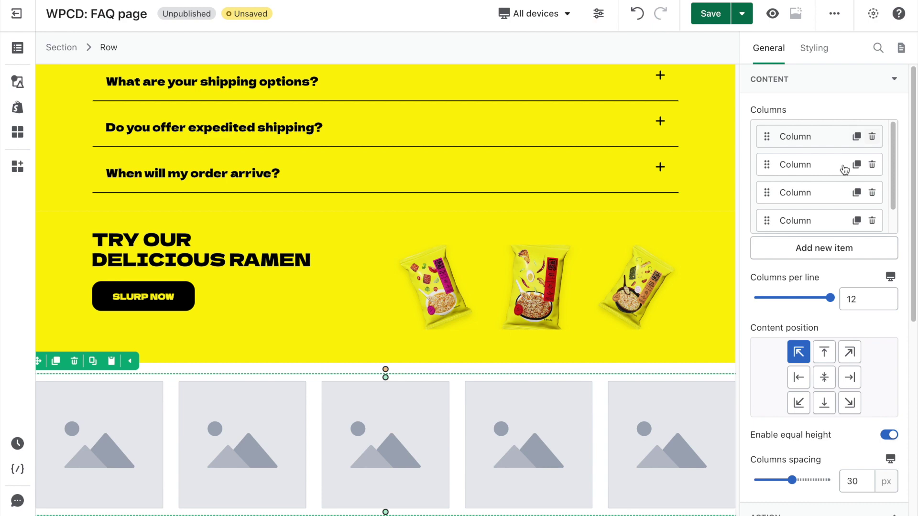
pyautogui.click(857, 164)
# - Pick images for the columns, including the immi logo and 'eat RAMEN everyday'
pyautogui.click(147, 399)
pyautogui.click(813, 131)
pyautogui.scroll(-3, 482, 277)
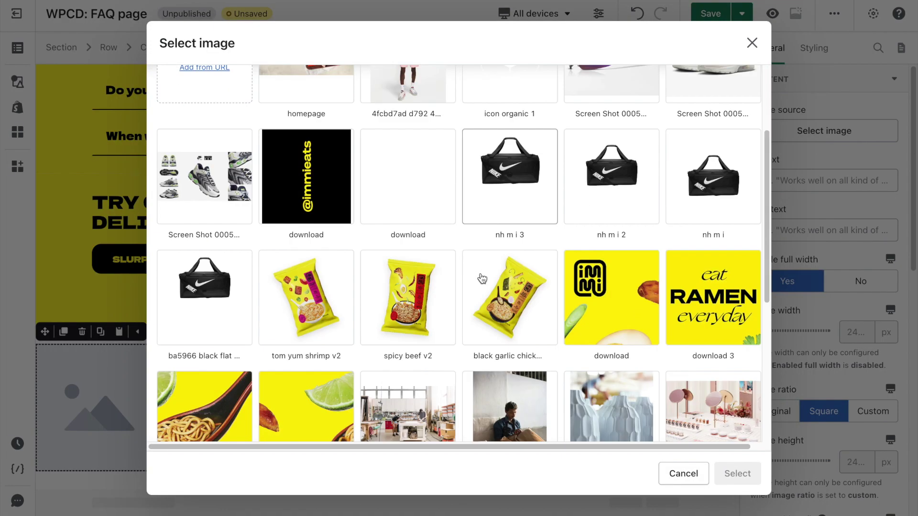
pyautogui.click(611, 298)
pyautogui.click(737, 473)
pyautogui.click(244, 406)
pyautogui.click(823, 130)
pyautogui.scroll(-5, 543, 434)
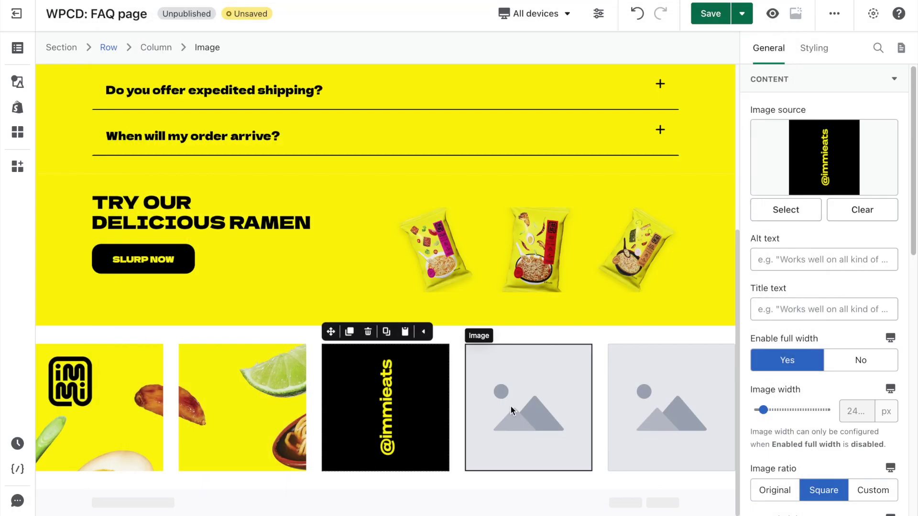
pyautogui.click(822, 130)
pyautogui.scroll(-5, 526, 311)
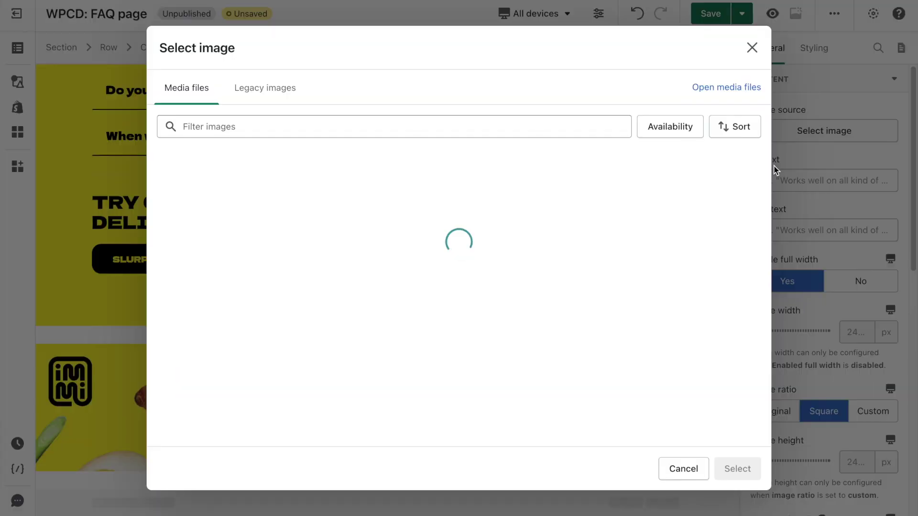
pyautogui.click(716, 188)
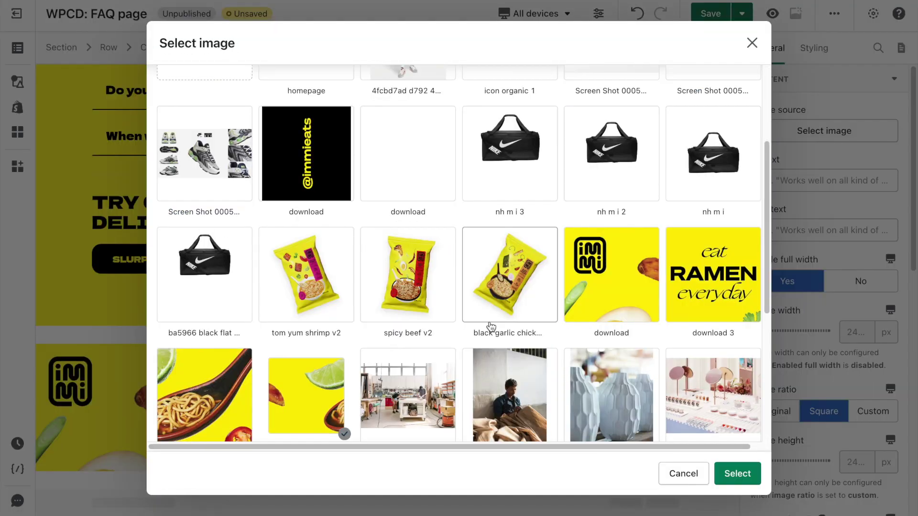
pyautogui.click(737, 473)
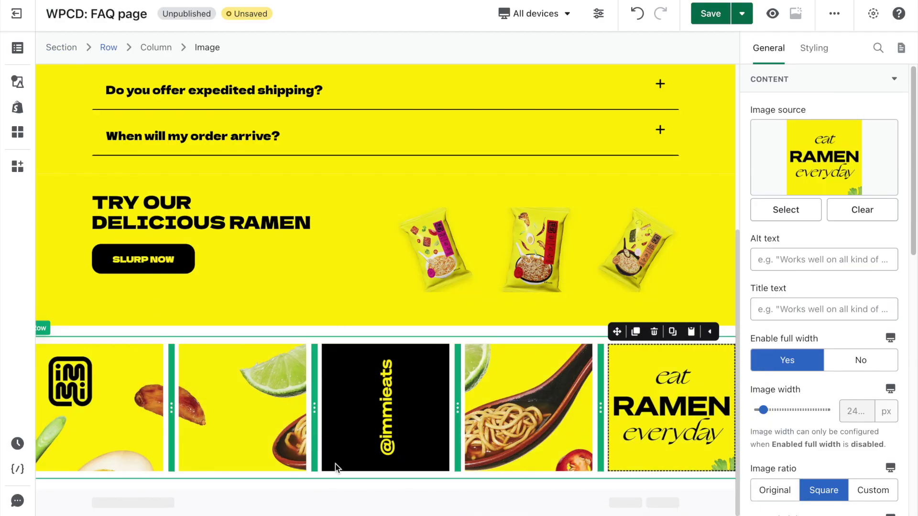
pyautogui.click(385, 408)
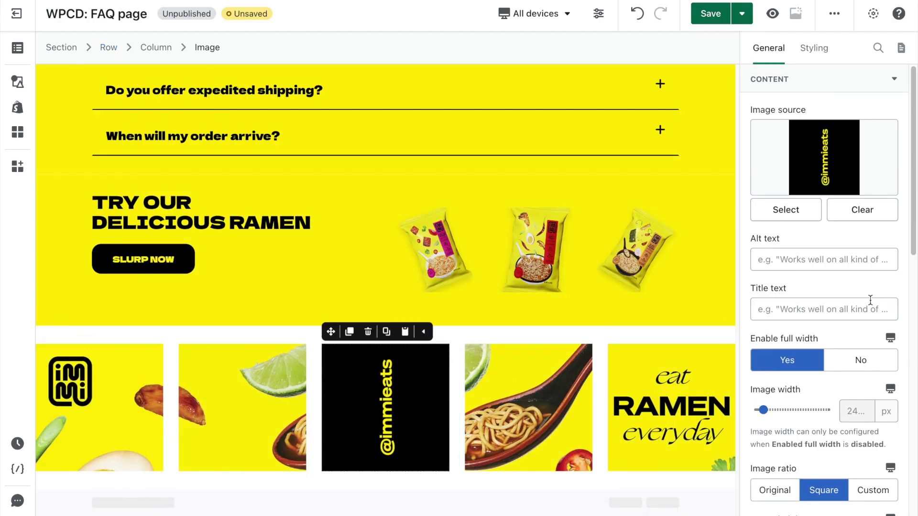
pyautogui.scroll(-10, 868, 299)
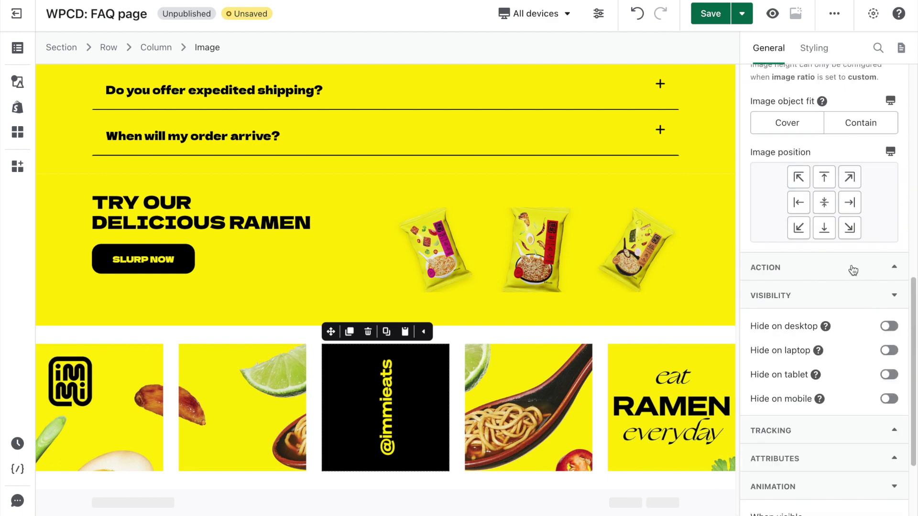
pyautogui.click(813, 268)
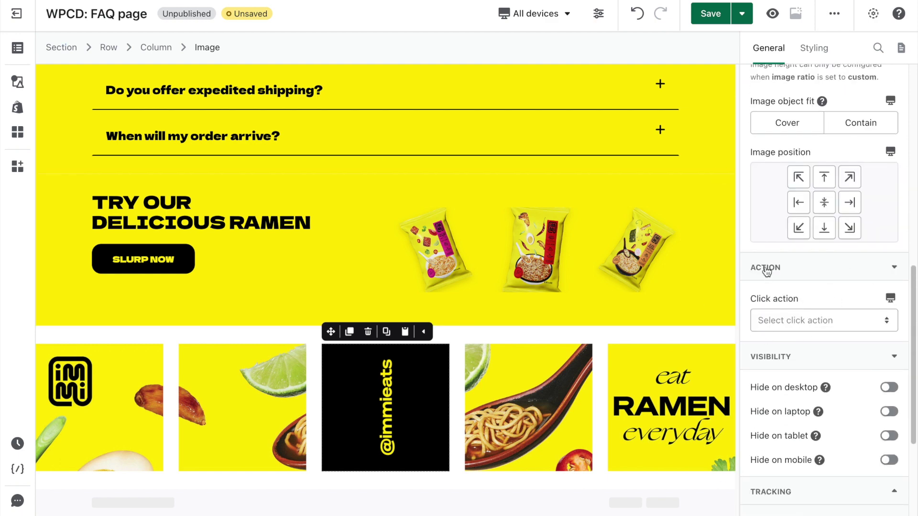
pyautogui.click(809, 330)
pyautogui.click(812, 351)
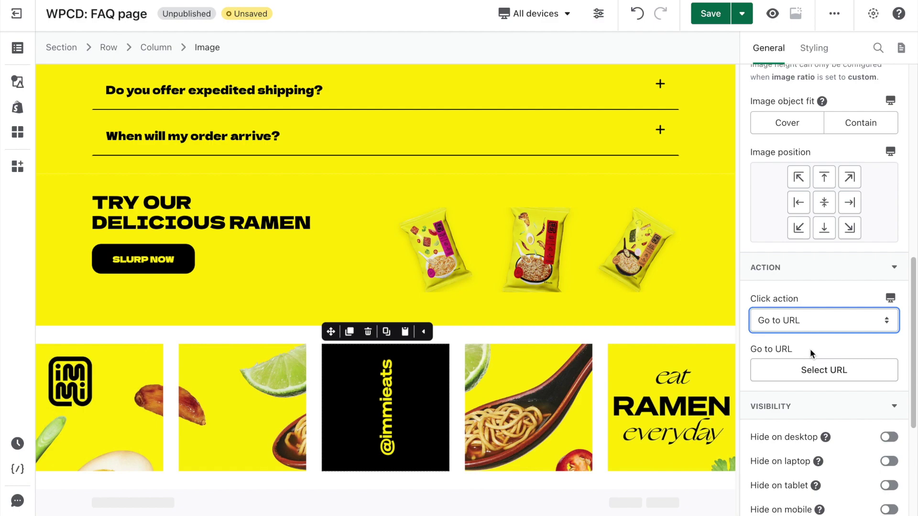
pyautogui.click(839, 369)
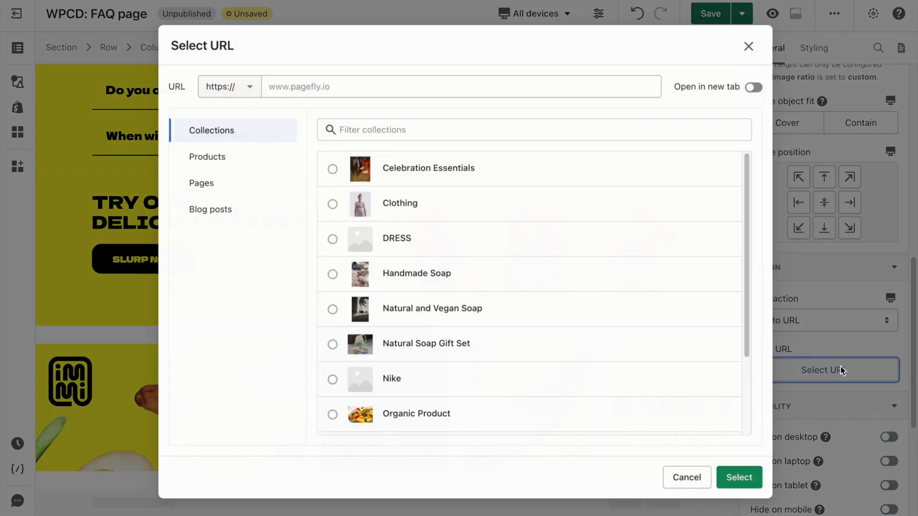
pyautogui.write('https://www.instagram.com/immieats/?hl=en')
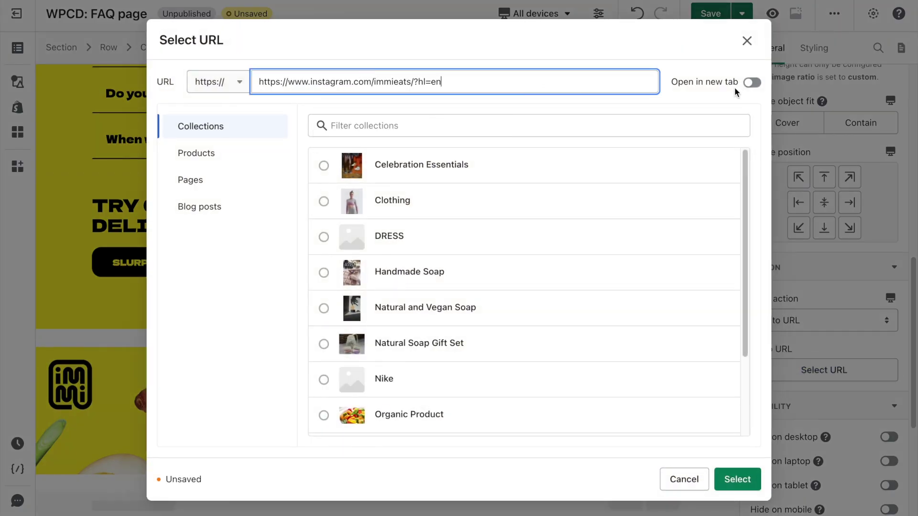
pyautogui.click(742, 483)
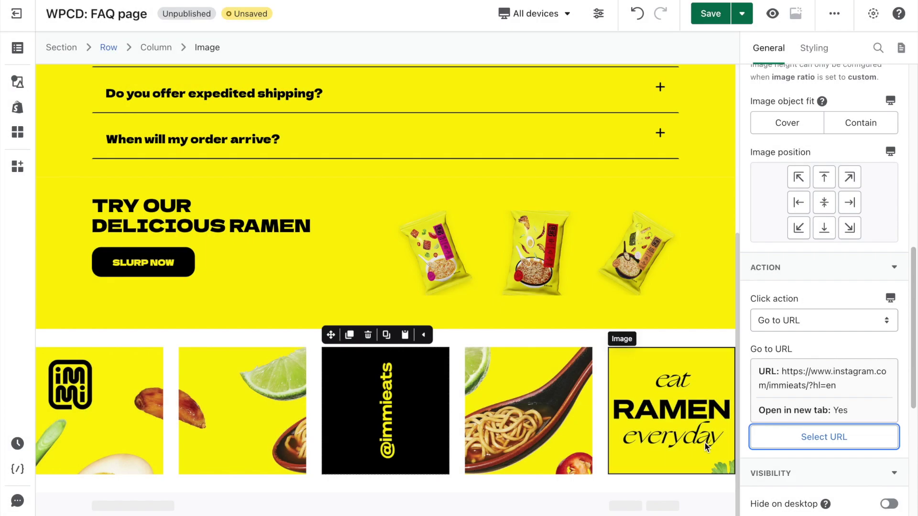
# - Set the image strip section's background colour to black
pyautogui.click(814, 48)
pyautogui.scroll(-5, 822, 239)
pyautogui.click(764, 264)
pyautogui.click(676, 199)
pyautogui.click(676, 200)
pyautogui.scroll(5, 661, 418)
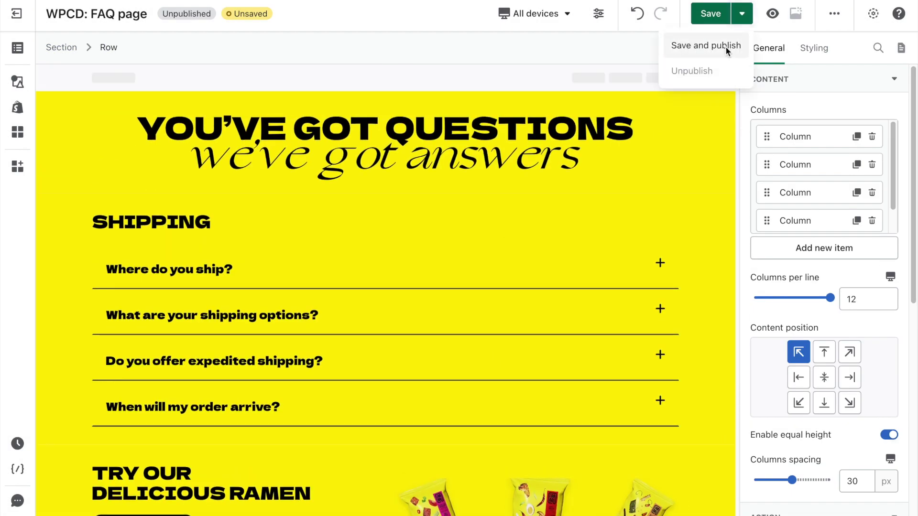
# - Save and publish the WPCD: FAQ page, then scroll the live page to the image strip
pyautogui.click(725, 46)
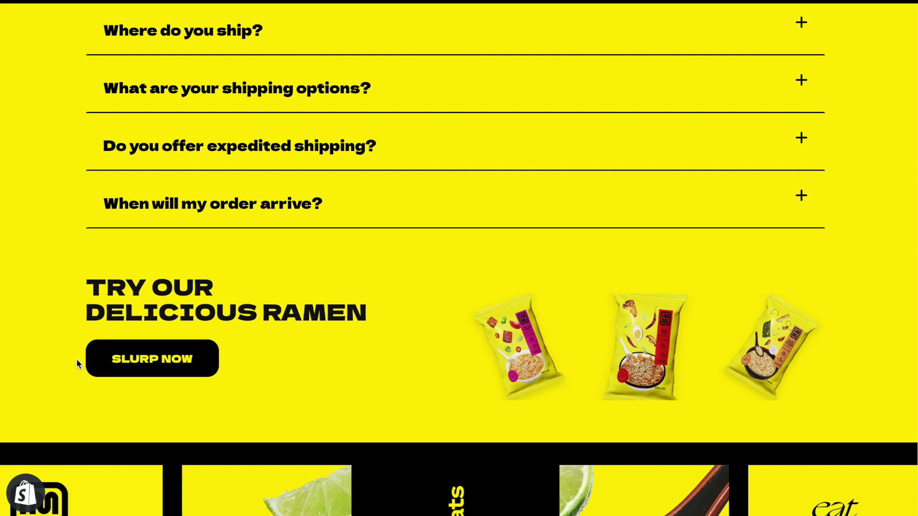
pyautogui.scroll(-4, 434, 373)
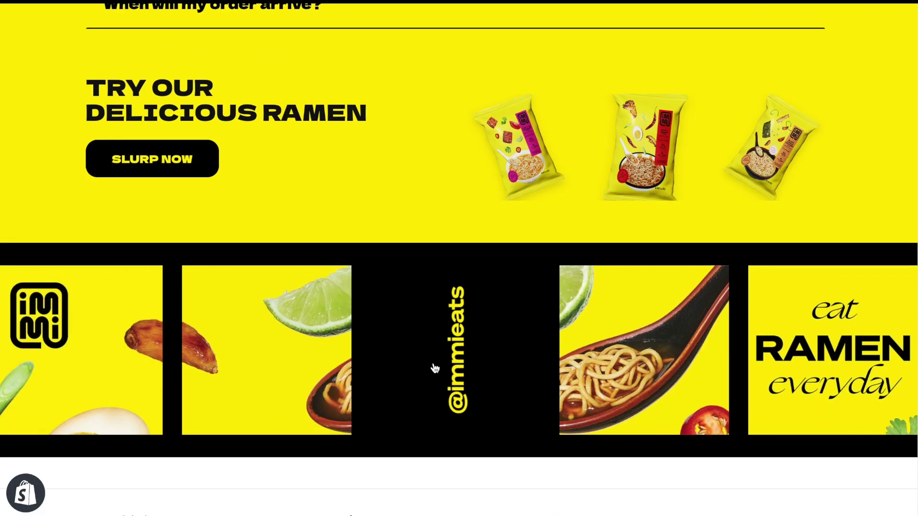
pyautogui.click(449, 336)
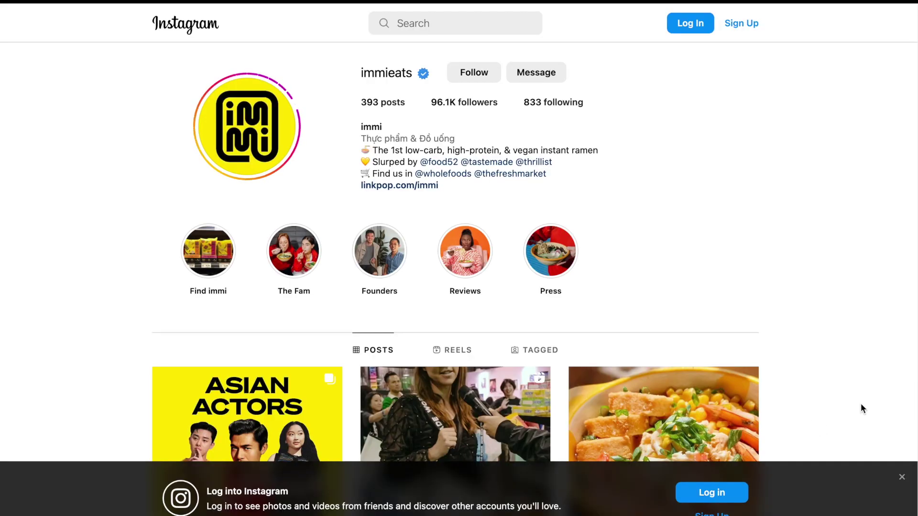